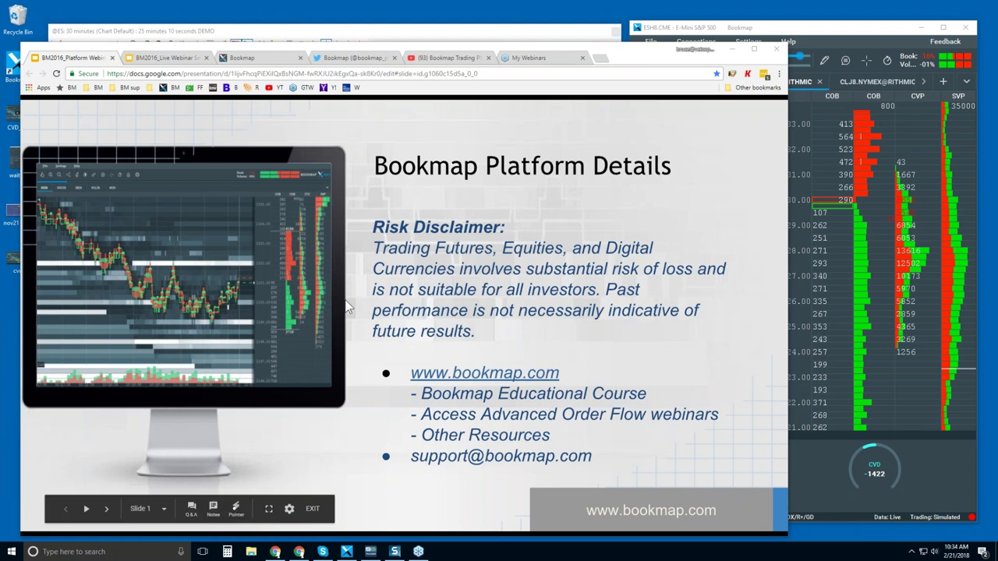
- Leave the risk-disclaimer slide and bring up the bookmap.com website
left_click(251, 60)
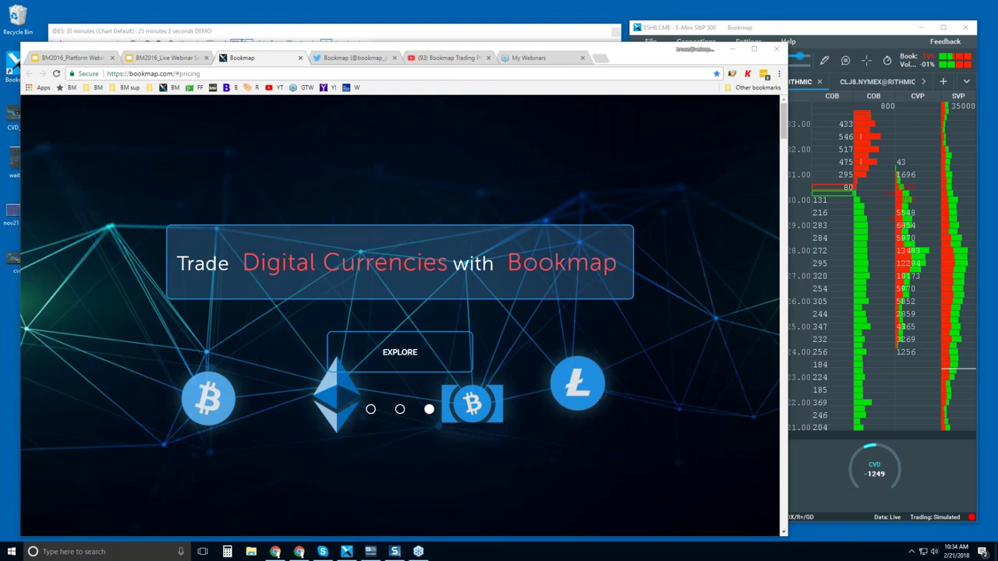
- Scroll bookmap.com to the Connectivity section listing Rithmic, CQG, NinjaTrader and Interactive Brokers
left_click(786, 121)
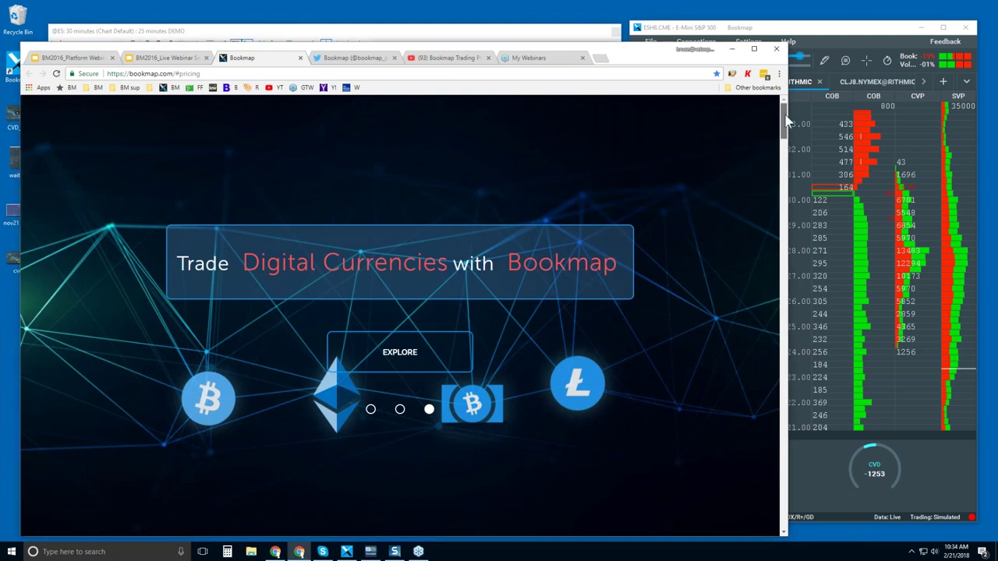
left_click_drag(786, 121, 784, 156)
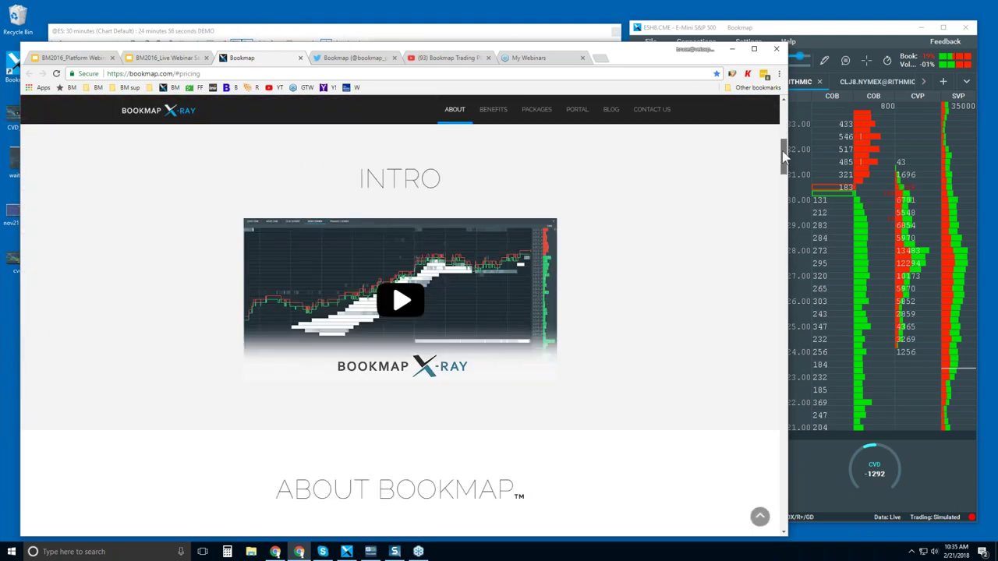
left_click_drag(784, 156, 792, 370)
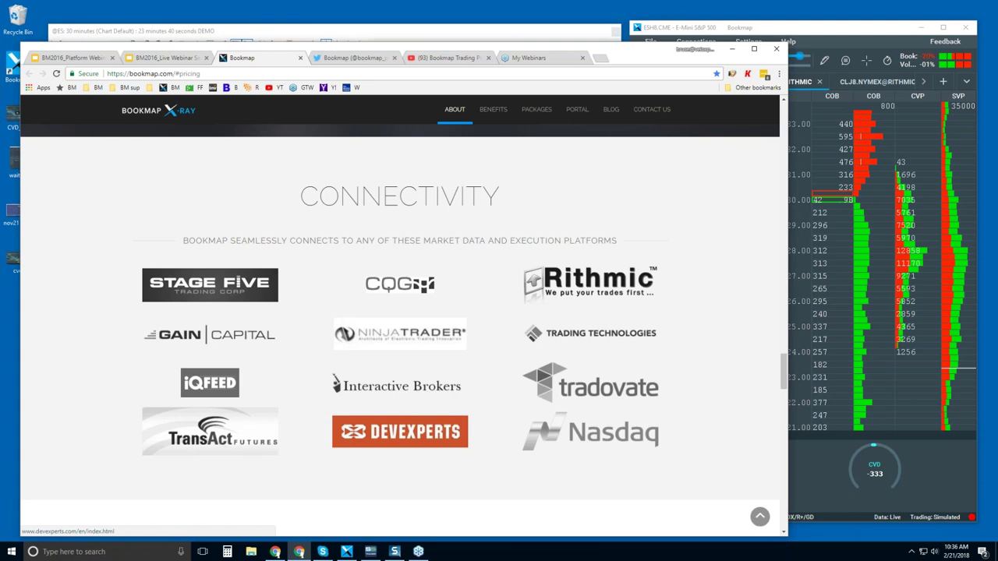
- Switch Bookmap Packages to monthly pricing: Digital free, Digital+ $37, Global $49, Global+ $99
scroll(445, 413, "down", 4)
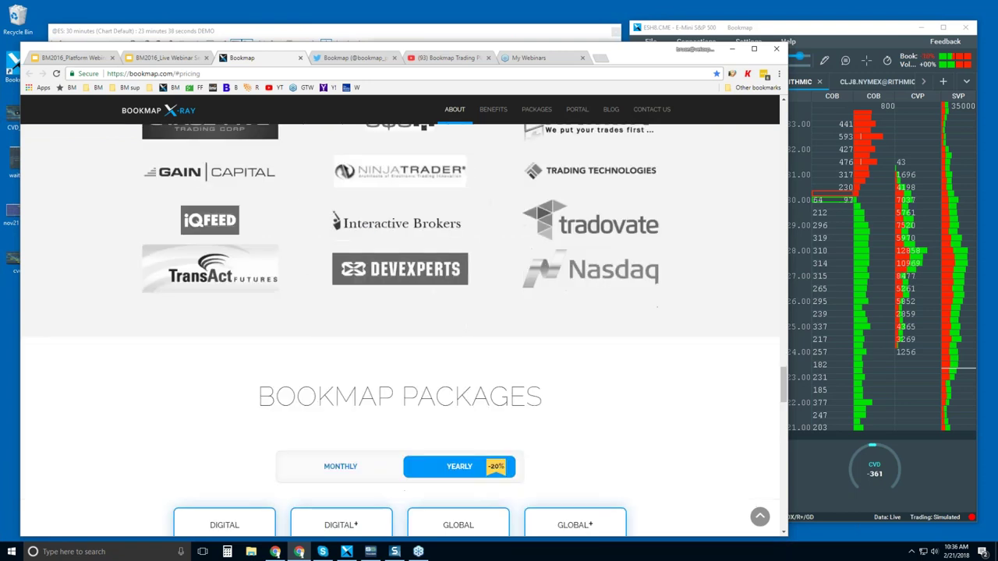
left_click(340, 304)
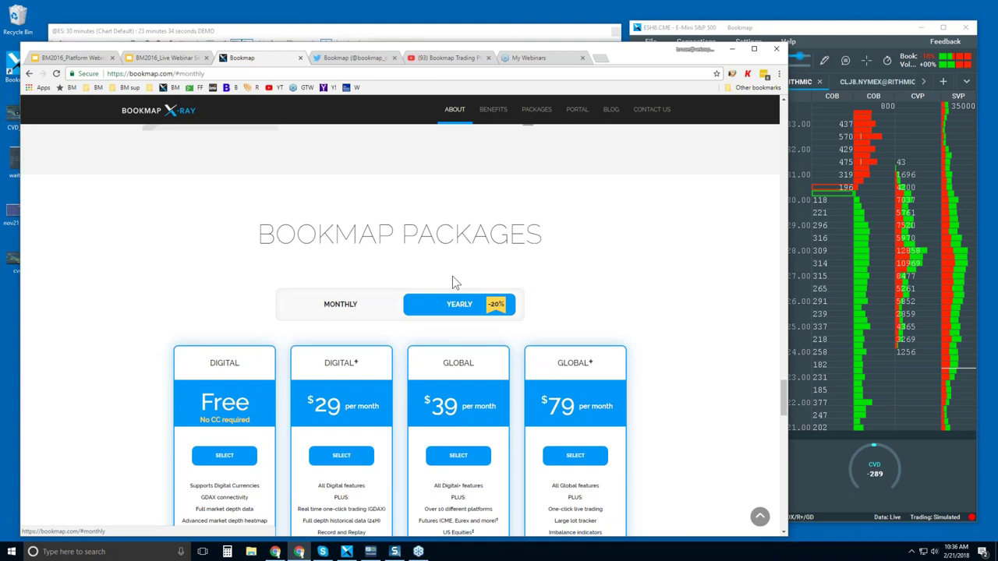
scroll(452, 276, "down", 1)
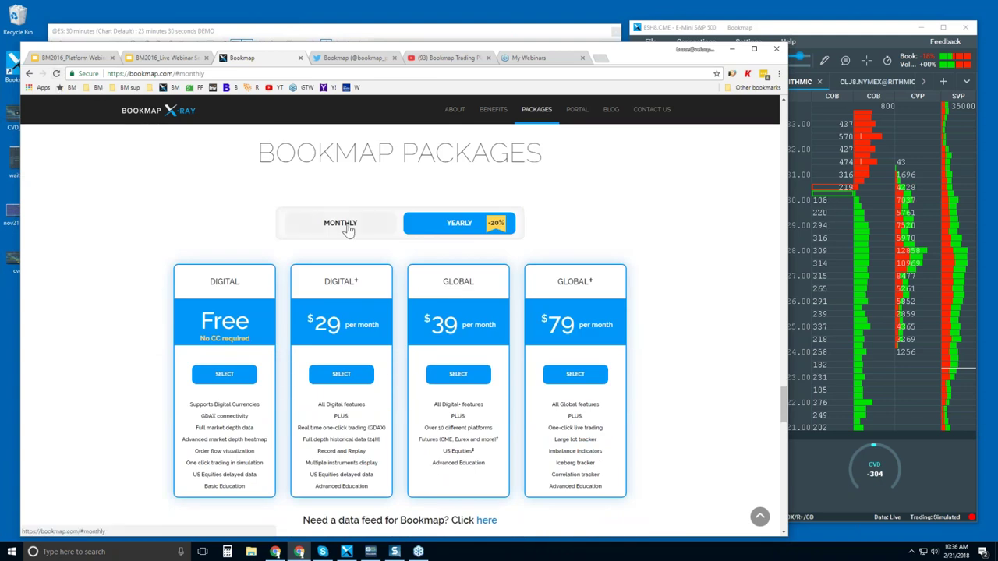
left_click(56, 73)
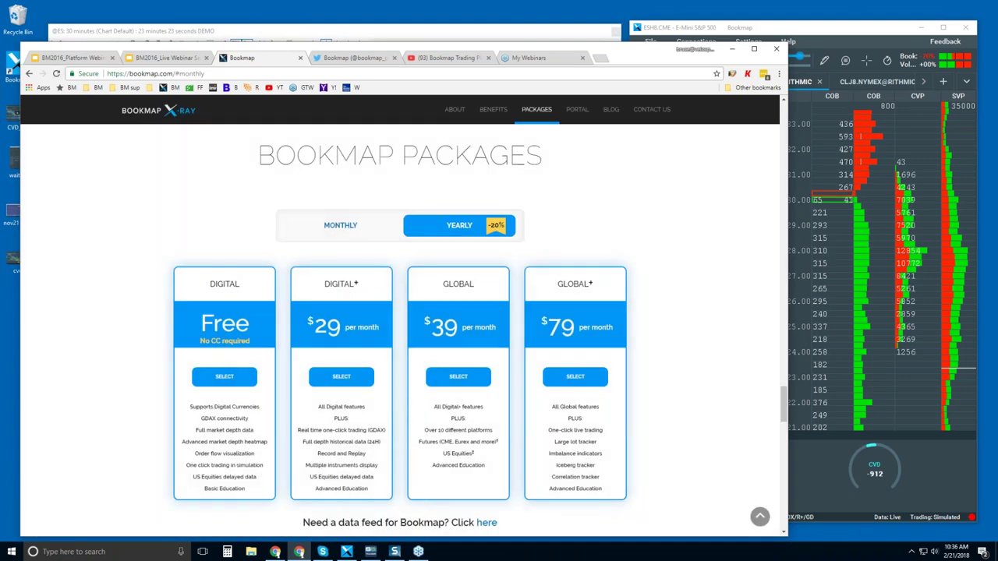
left_click(340, 225)
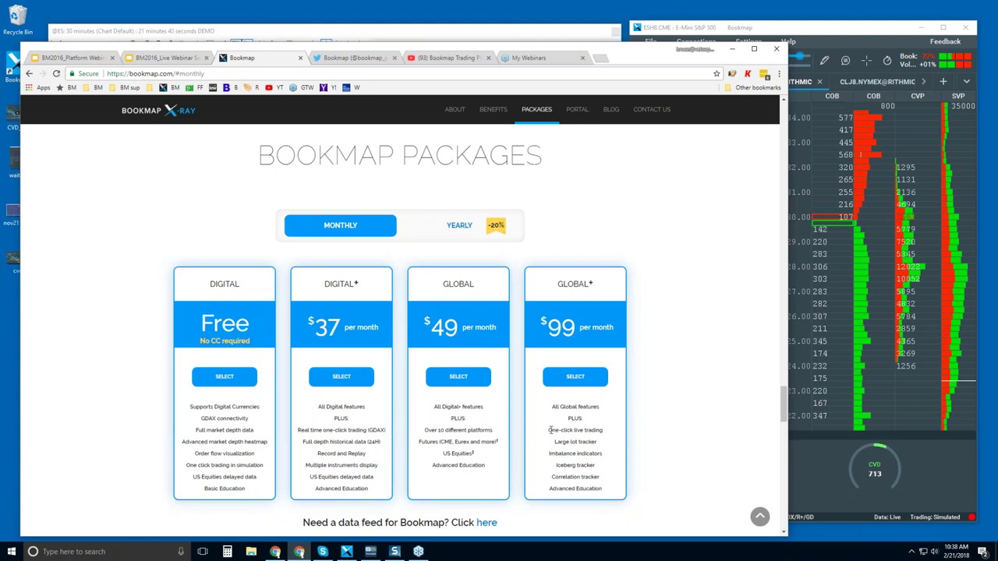
- Highlight Global+ extras like Large lot tracker and Correlation, then show Bookmap's Twitter profile
left_click_drag(550, 430, 600, 477)
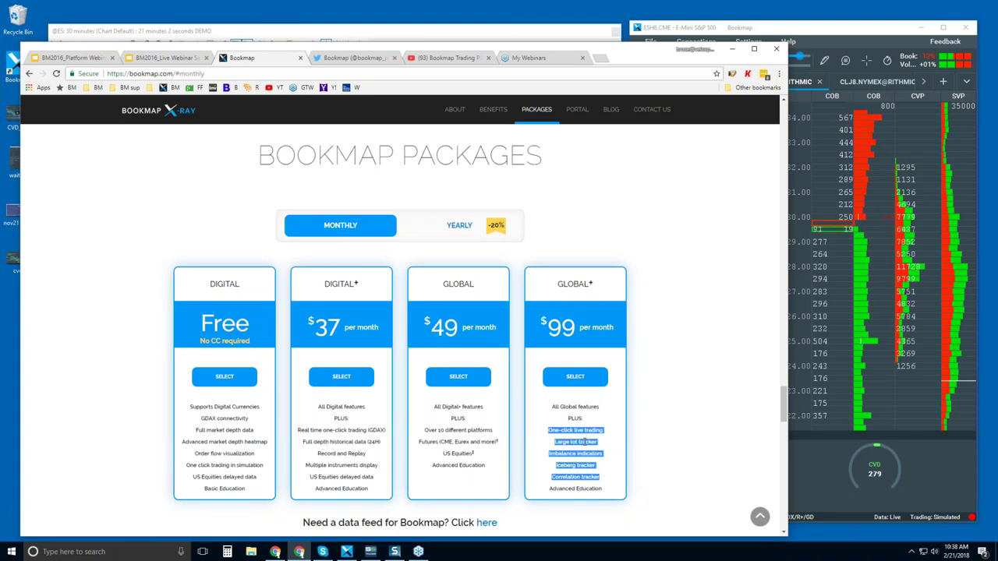
left_click(586, 443)
triple_click(587, 442)
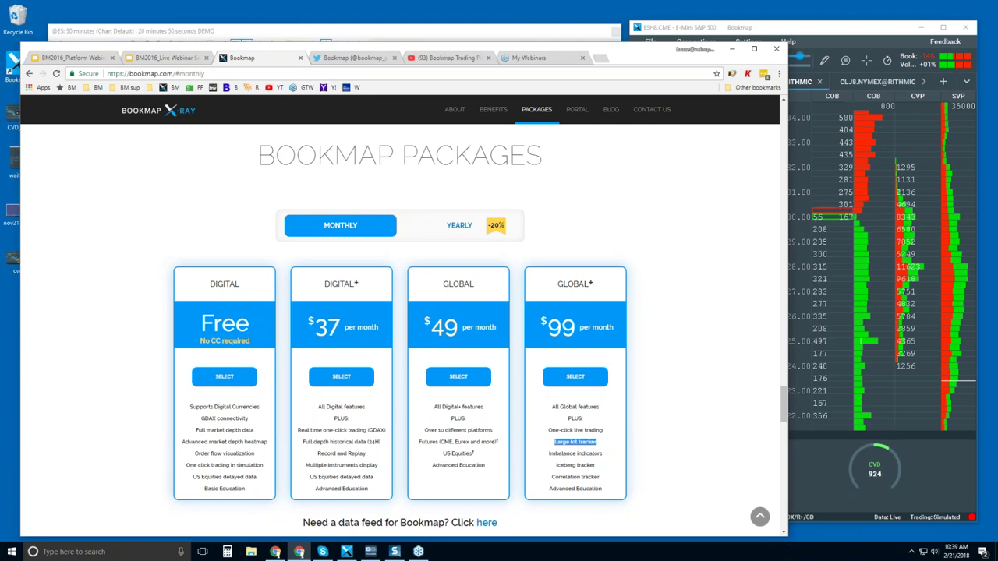
left_click_drag(548, 454, 583, 469)
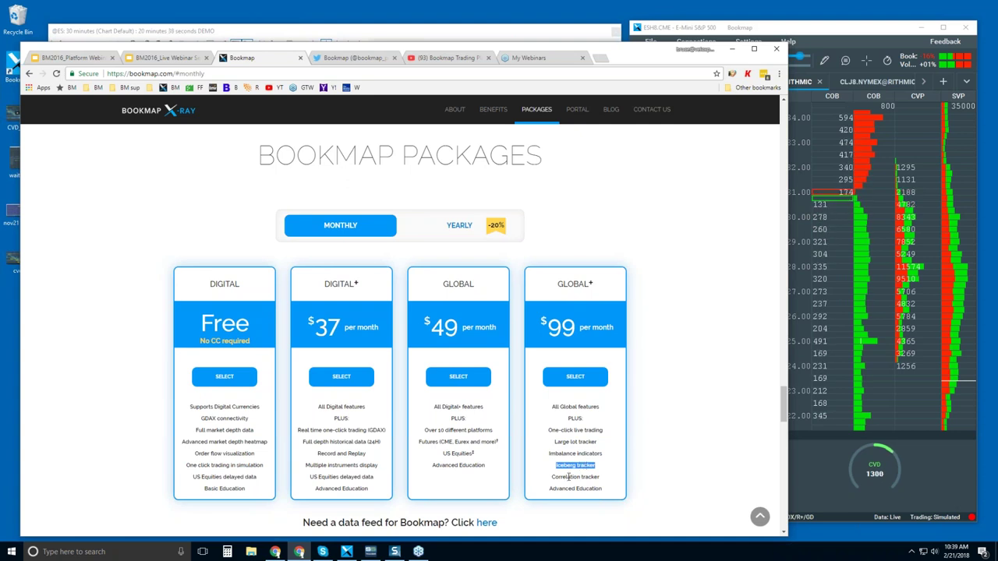
double_click(573, 476)
left_click(579, 471)
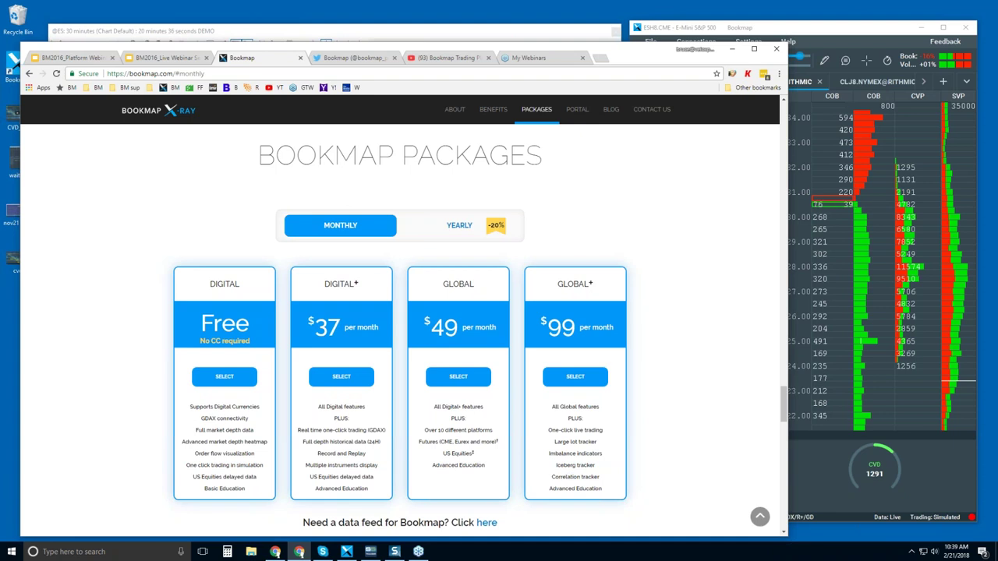
left_click(356, 58)
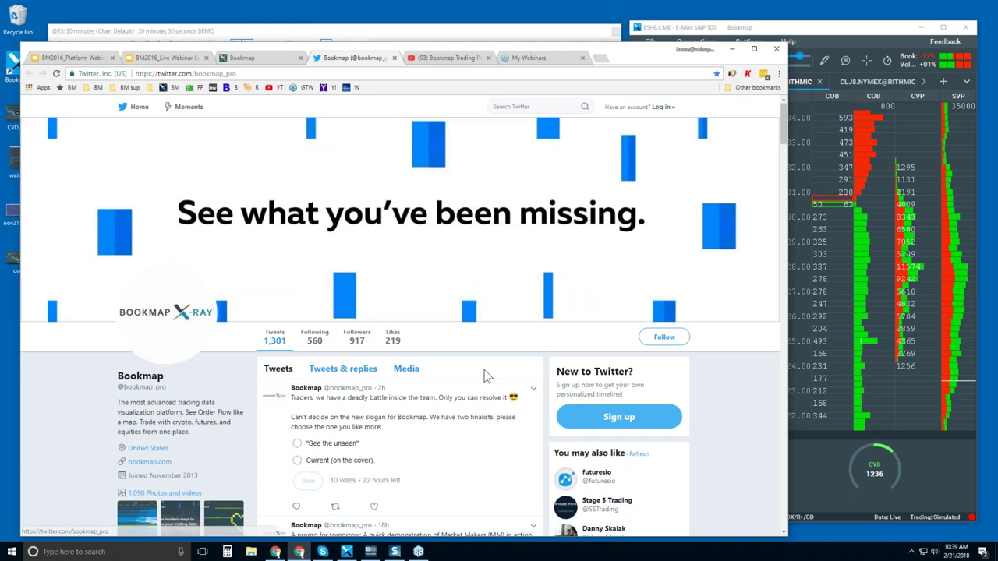
- Show the Bookmap YouTube channel's xRay intro and Features and Components video rows
left_click(444, 58)
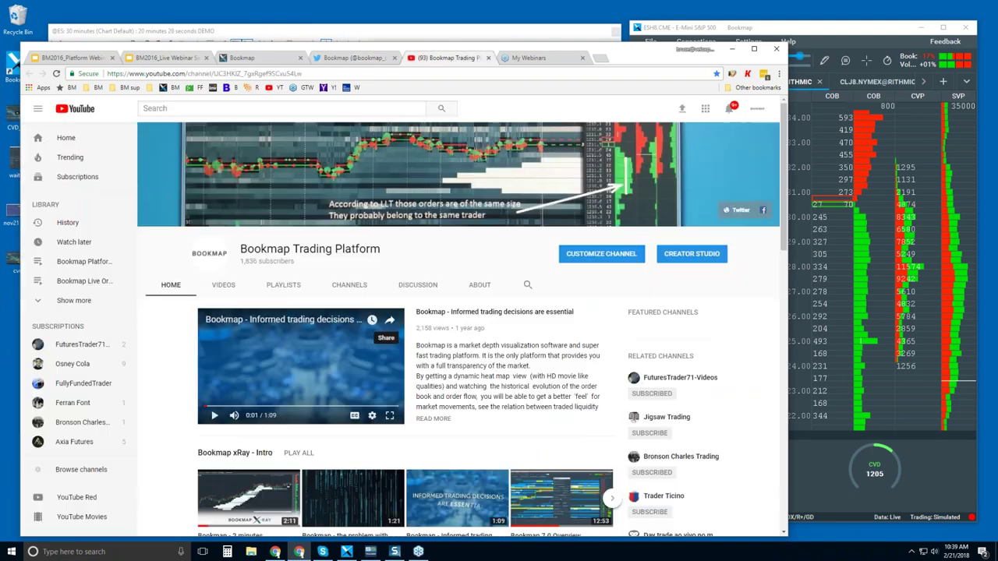
scroll(284, 248, "down", 3)
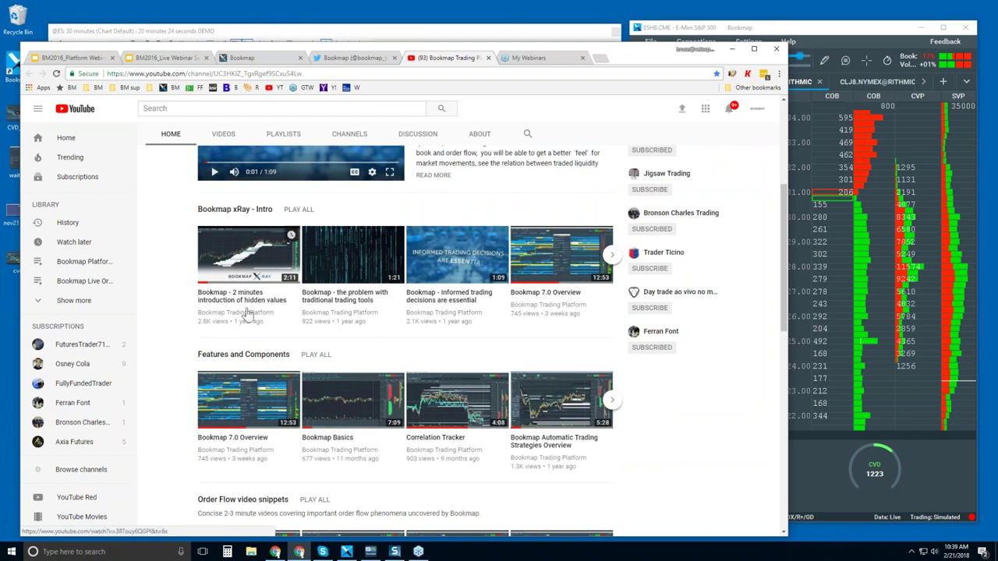
scroll(265, 359, "down", 2)
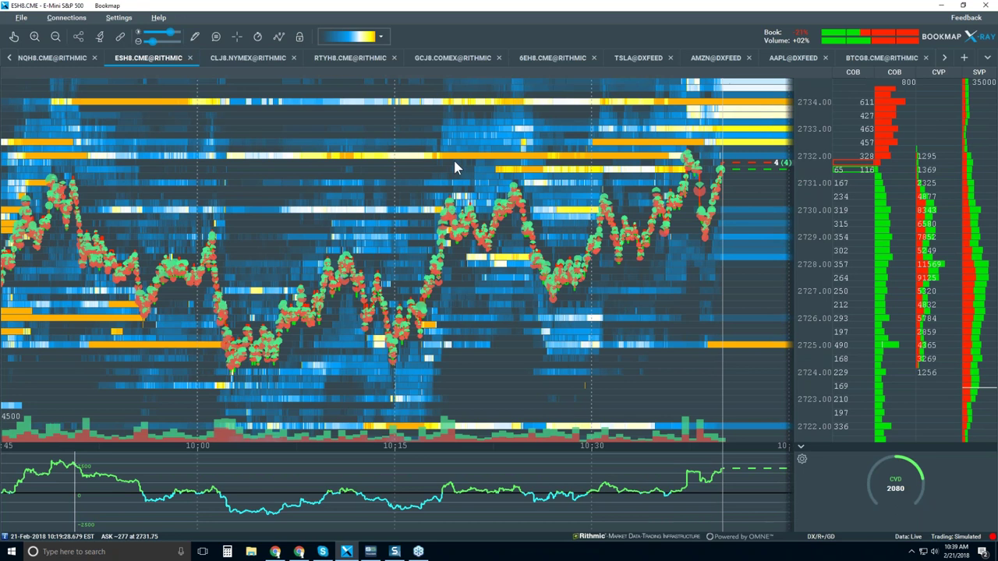
- Zoom the ES heatmap's time axis to cover about 09:15–10:45, prices 2713–2734
scroll(503, 136, "down", 5)
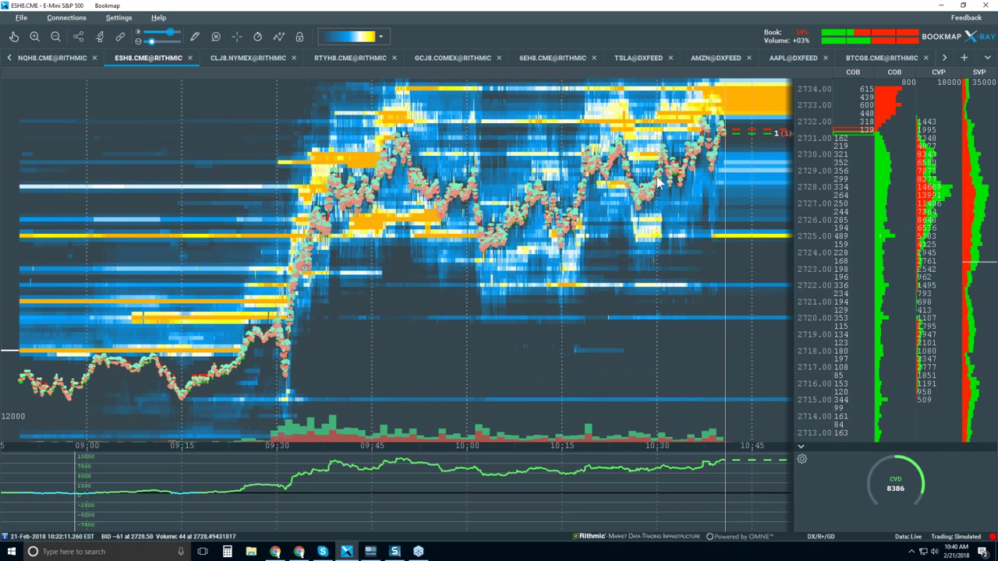
scroll(657, 181, "up", 2)
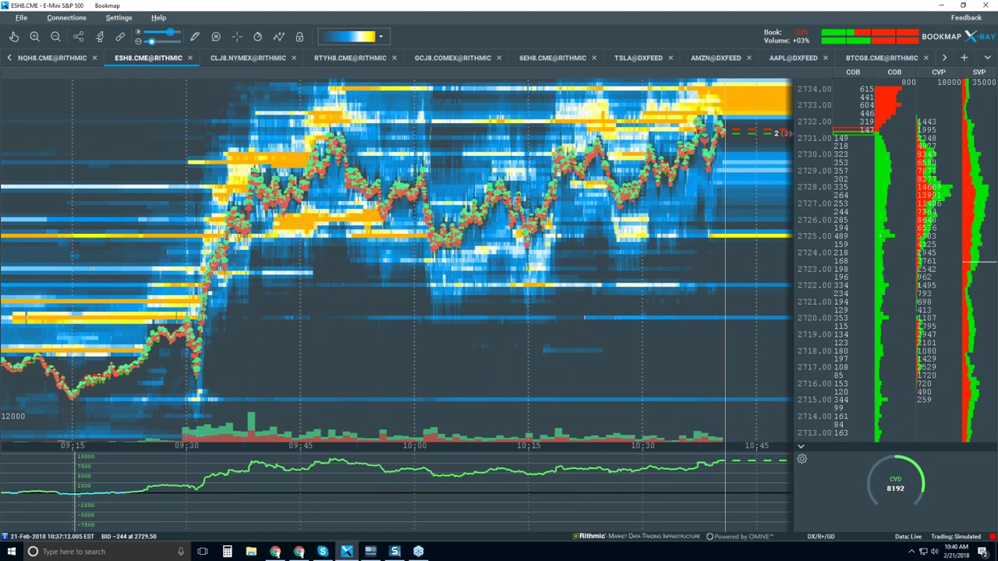
- Turn on Candlestick Bars and turn off Heatmap, Best Bid/Ask and Volume Dots
left_click(280, 37)
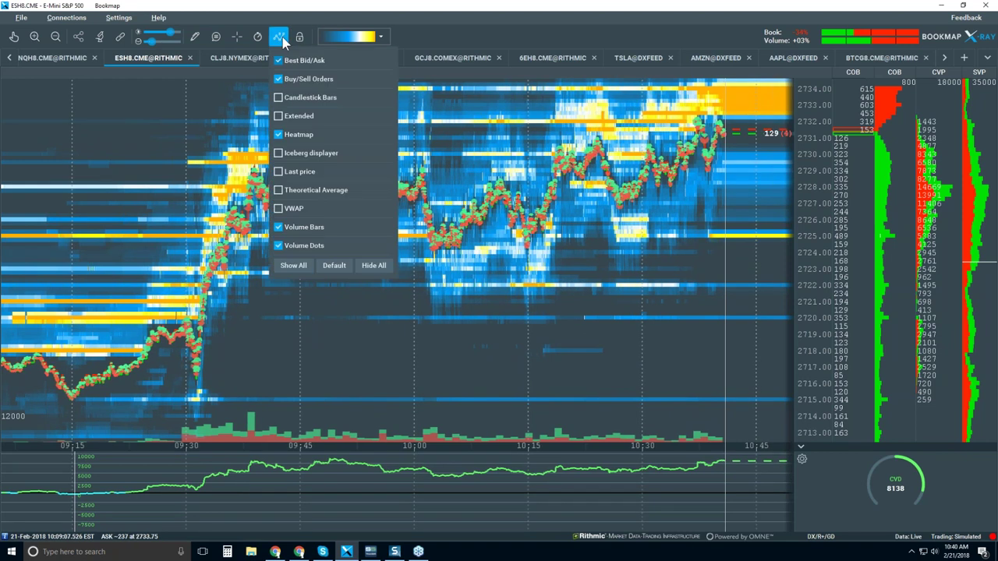
left_click(298, 99)
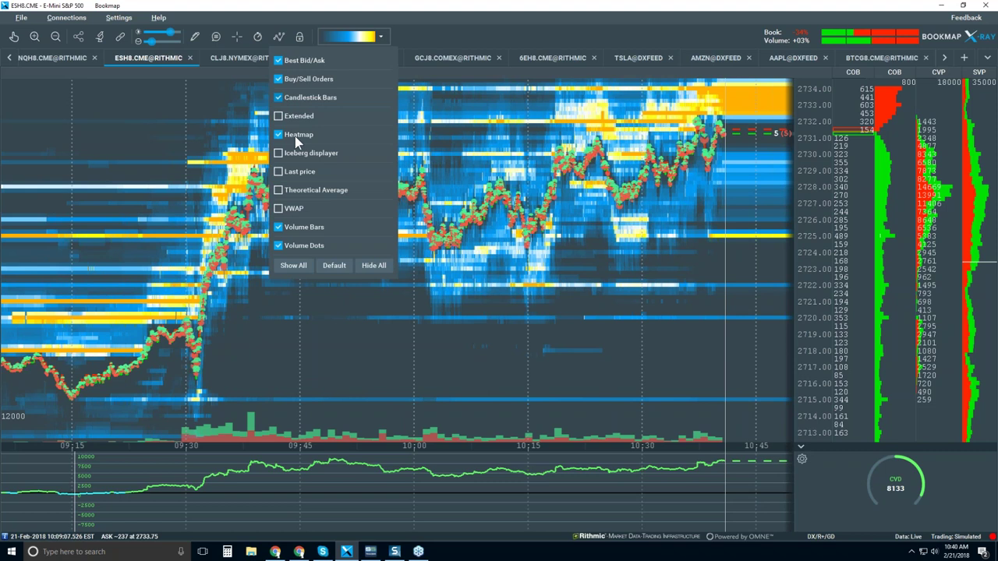
left_click(294, 136)
left_click(280, 61)
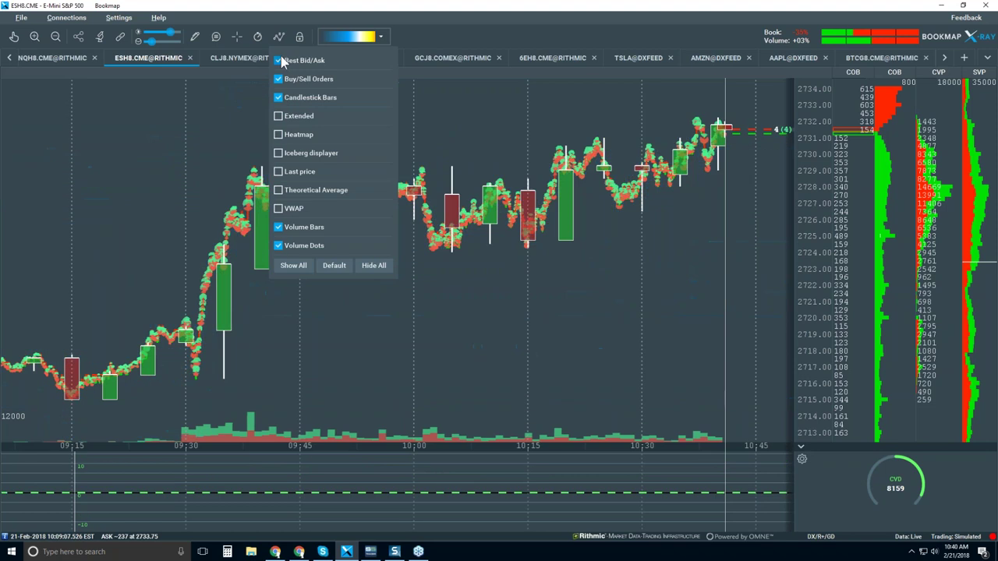
left_click(279, 245)
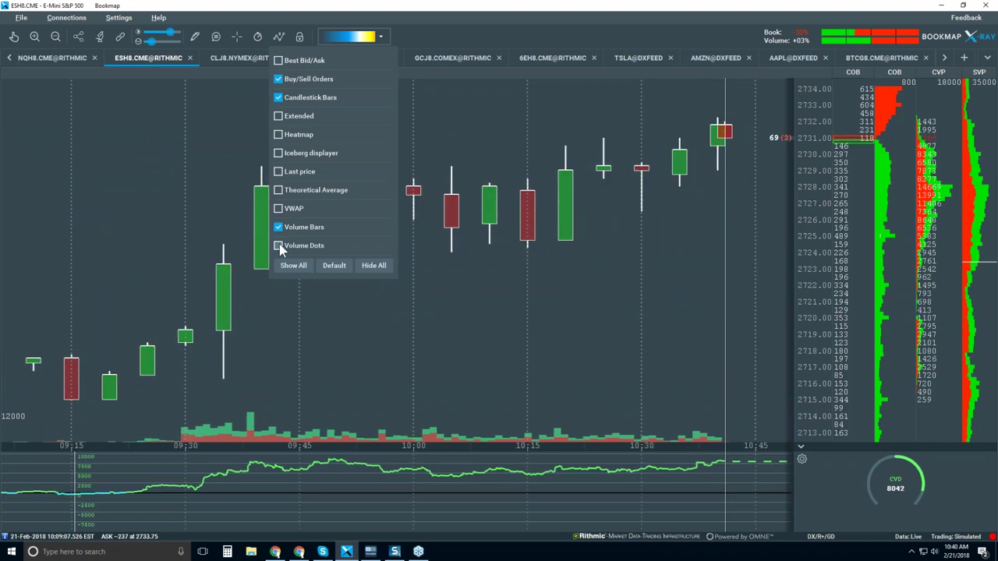
left_click(551, 269)
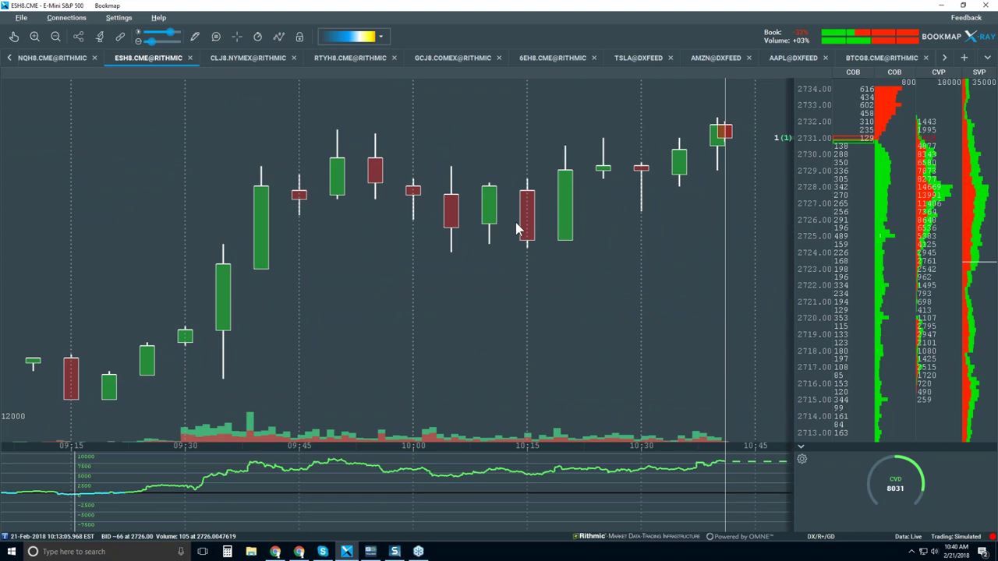
- Zoom out to about 09:00–10:45 and collapse the CVD panel under the candlesticks
scroll(516, 222, "down", 1)
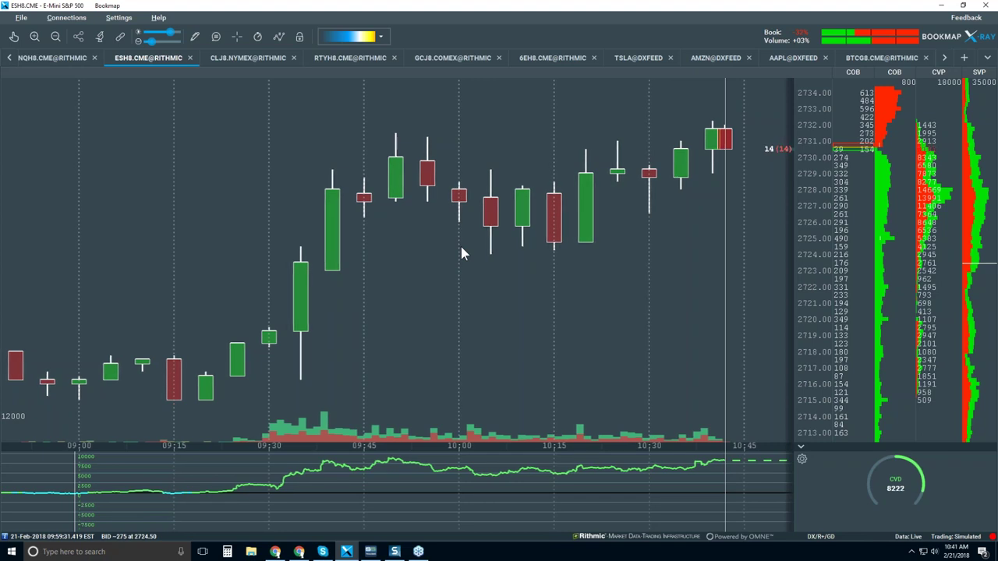
left_click(801, 450)
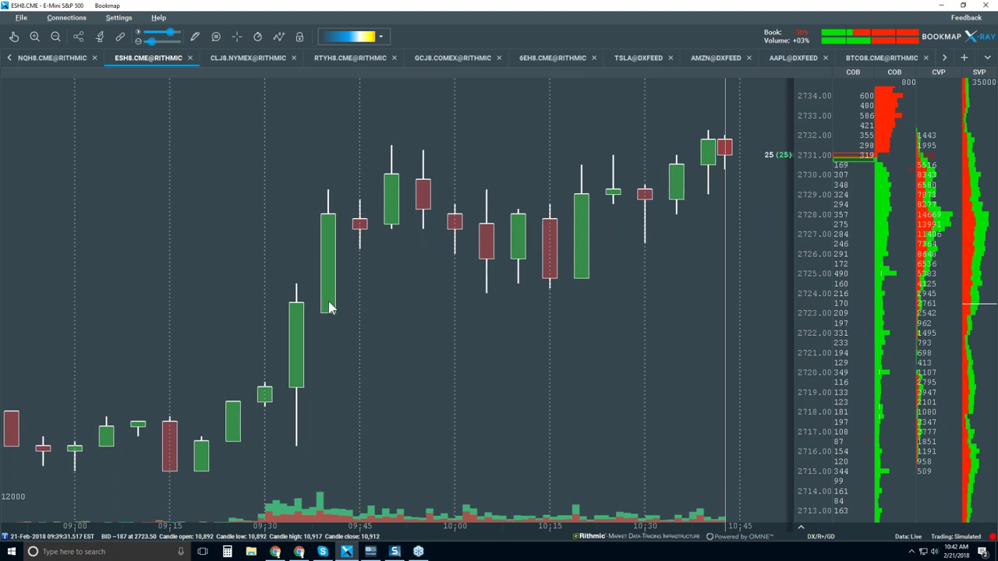
left_click(278, 36)
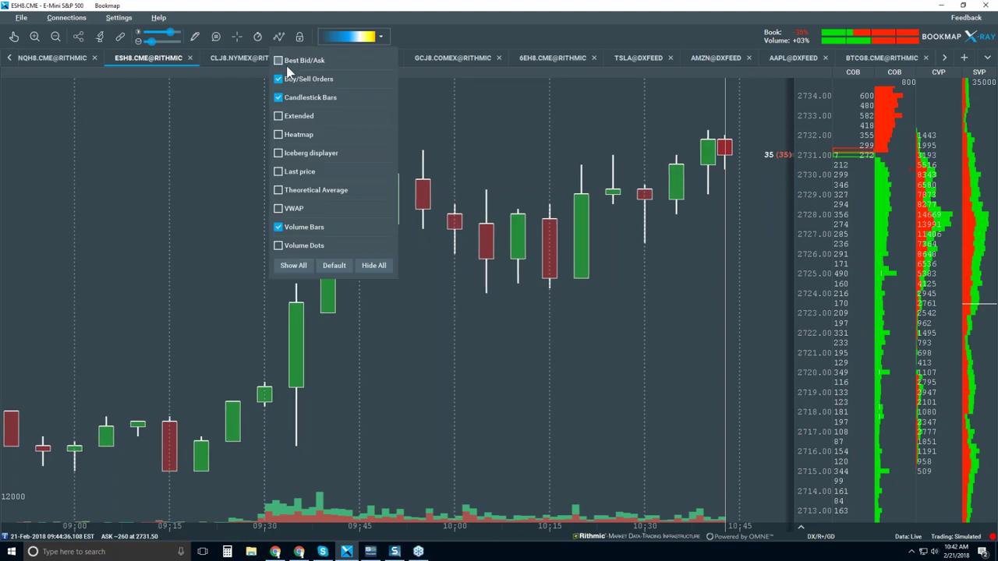
- Re-enable the Best Bid/Ask lines and zoom into the 09:25–09:40 opening move
left_click(280, 60)
left_click(481, 296)
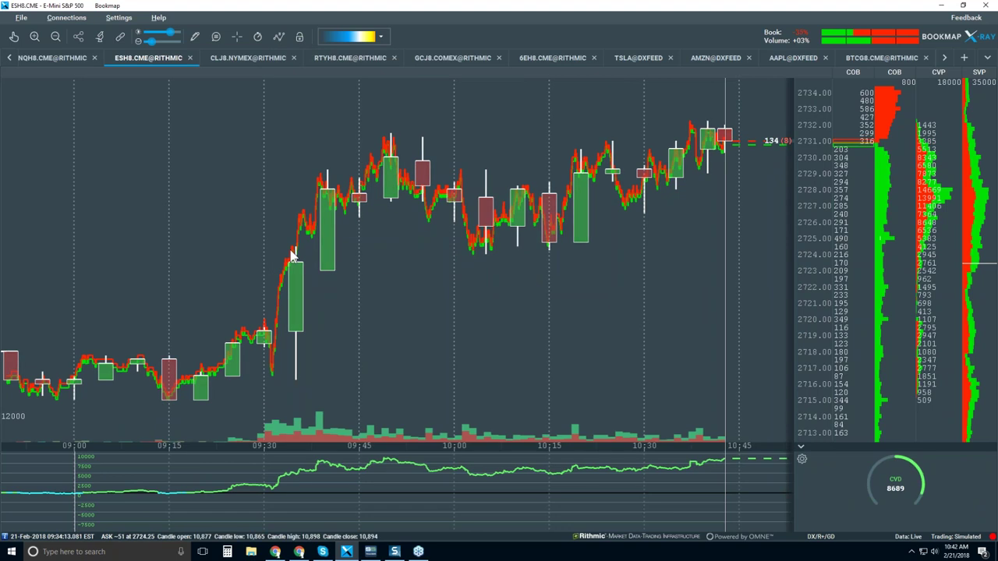
left_click(14, 36)
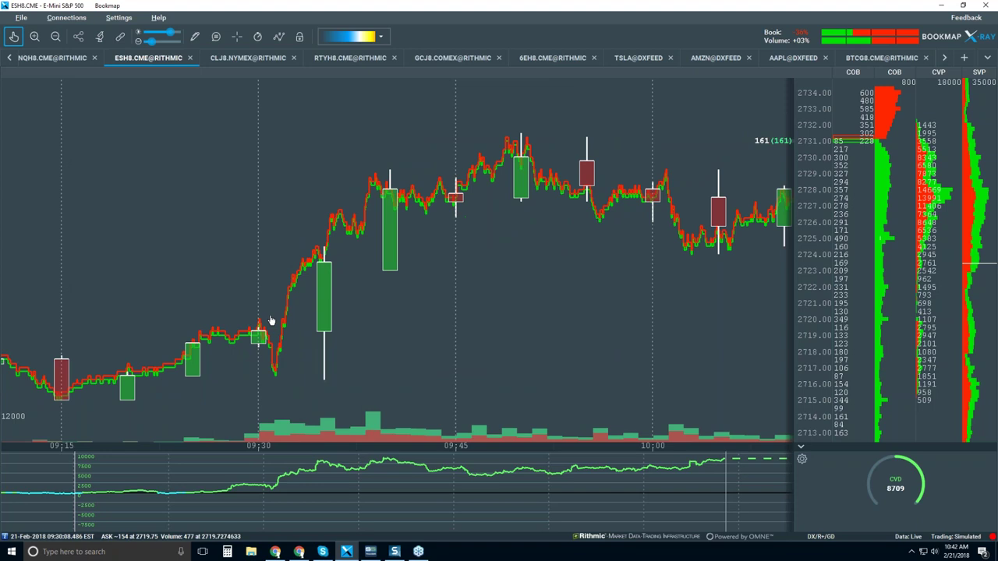
scroll(269, 312, "up", 5)
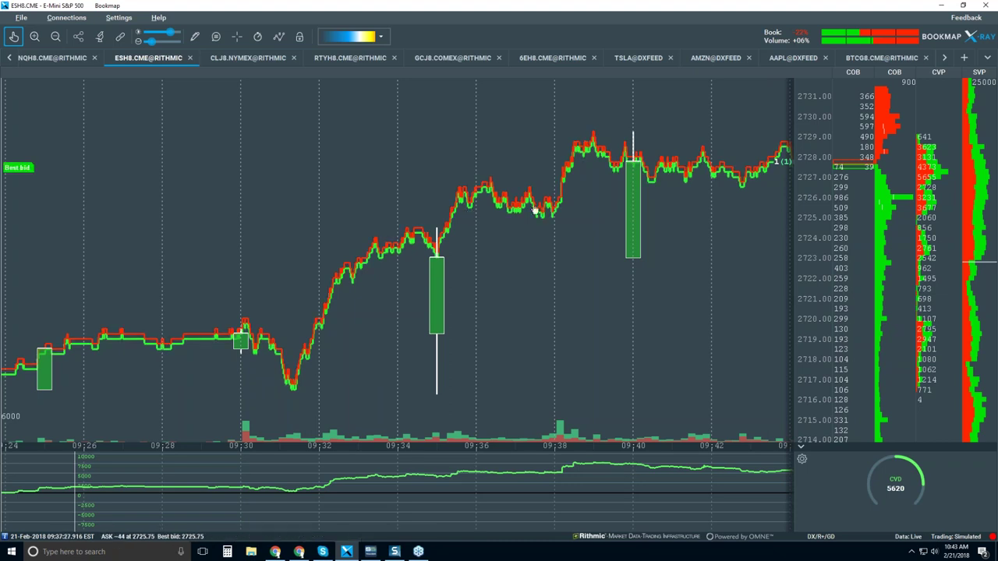
left_click(195, 37)
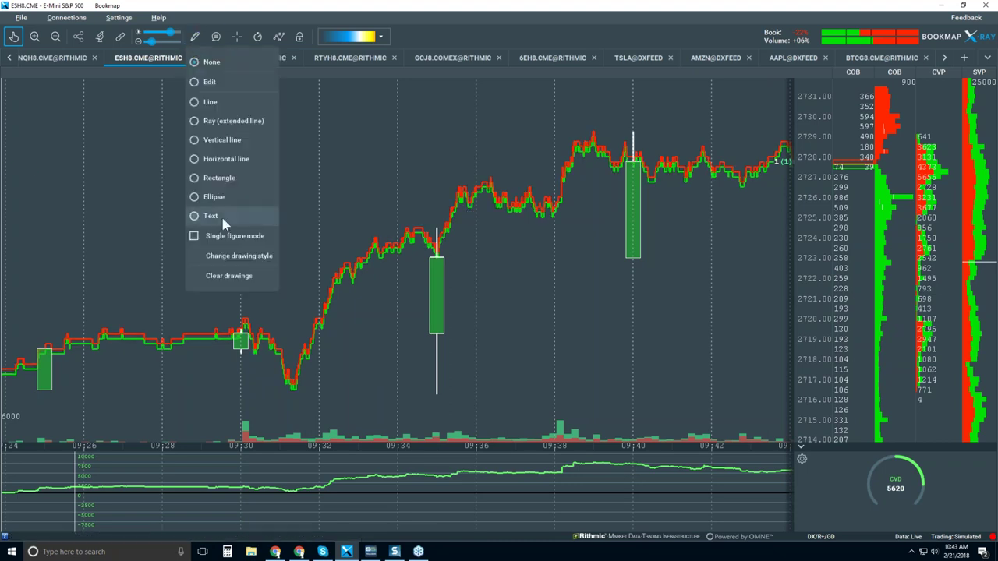
- Draw rectangles around the 09:33 pause, the 2724 and 2726 ranges, and near 2729
left_click(219, 178)
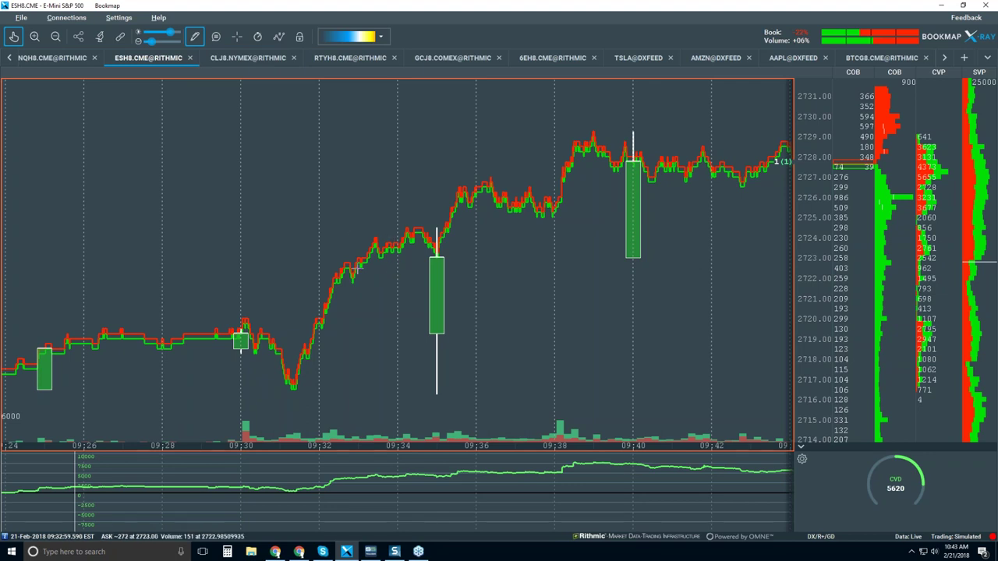
left_click_drag(337, 263, 362, 281)
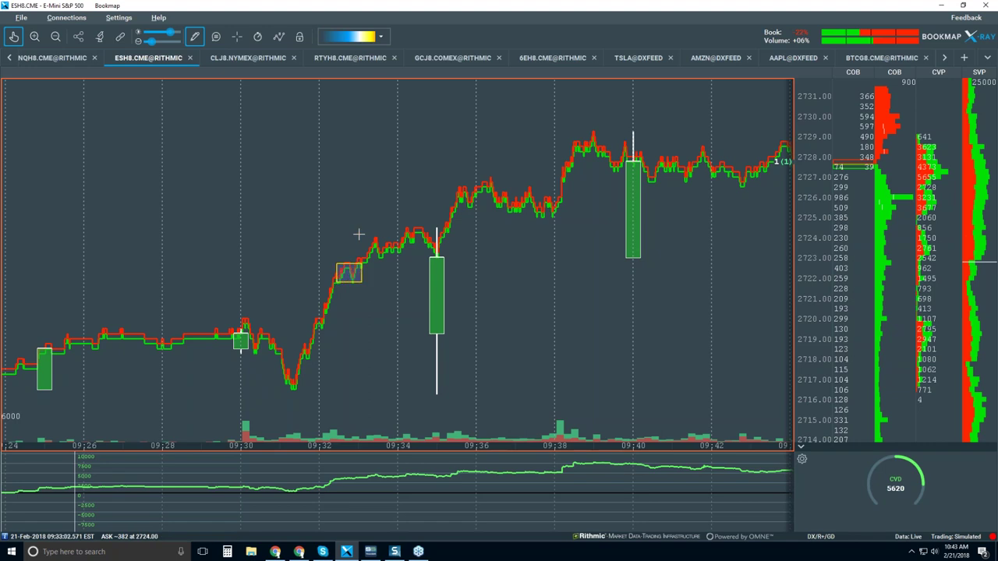
left_click_drag(356, 233, 444, 259)
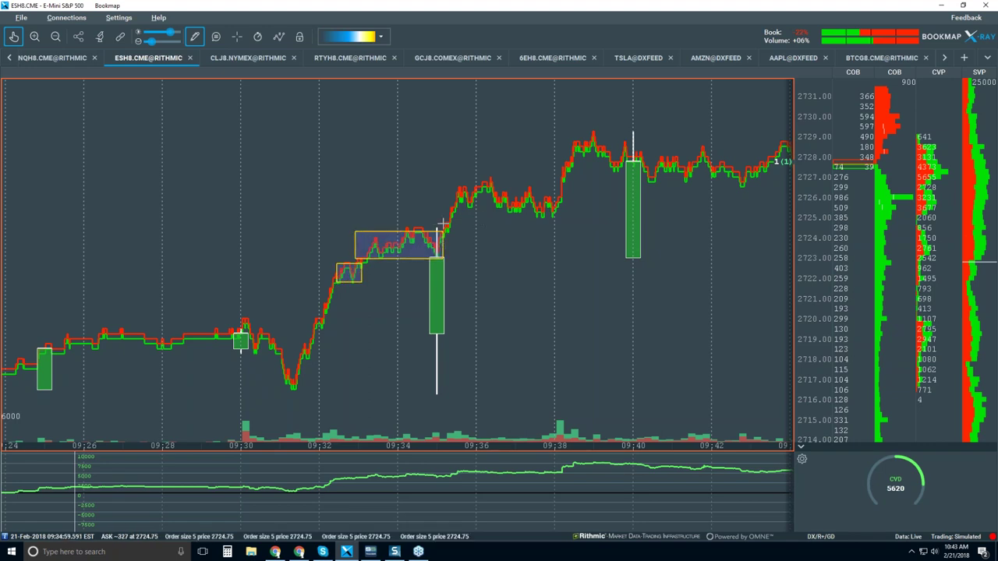
mouse_move(447, 224)
left_mouse_down()
mouse_move(475, 201)
mouse_move(567, 179)
left_mouse_up()
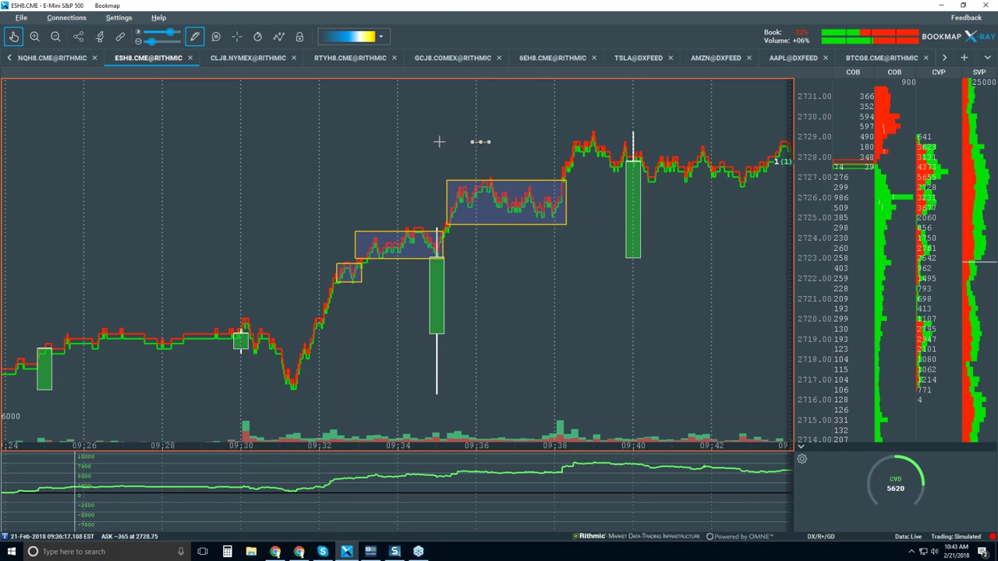
left_click_drag(489, 142, 307, 133)
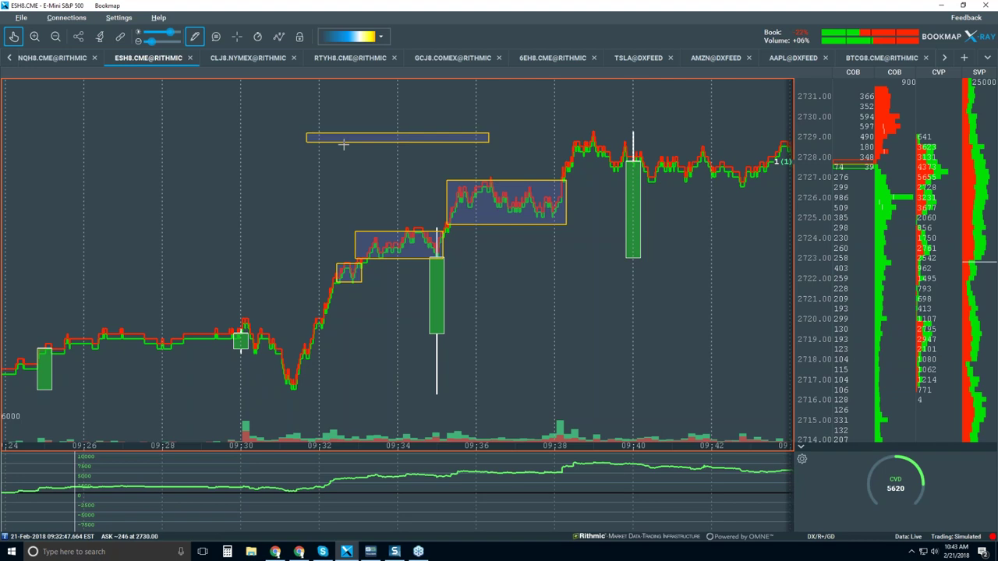
- Jump the chart to live prices and turn off drawing mode by choosing None
left_click(13, 36)
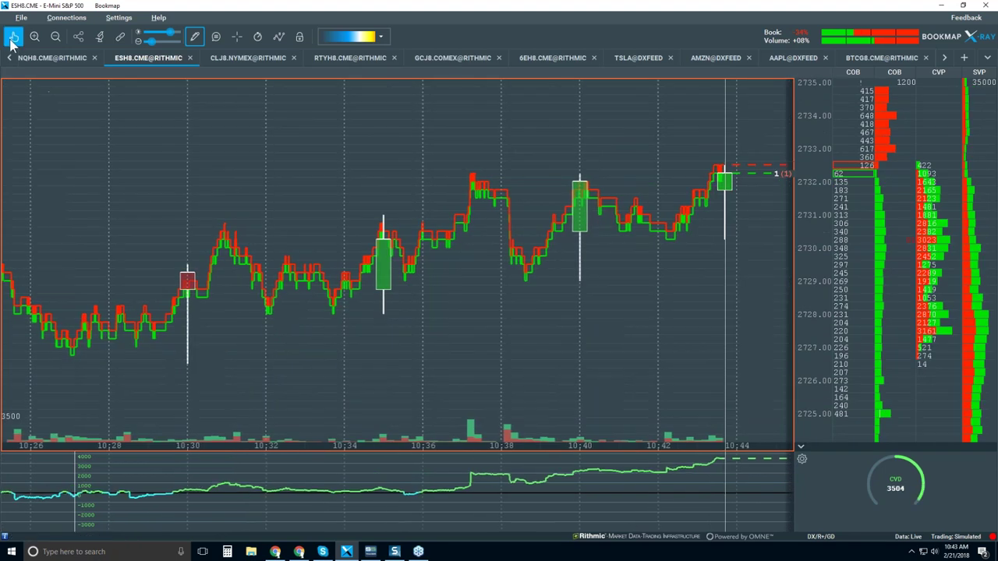
left_click(194, 38)
left_click(195, 37)
left_click(200, 73)
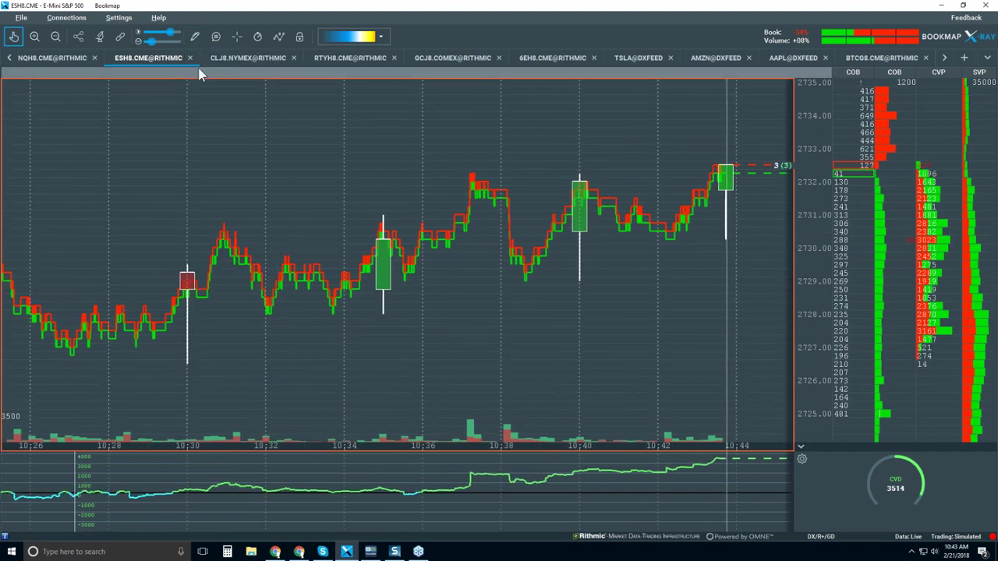
- Scroll the chart back to the boxed 09:32–09:38 consolidation steps
scroll(454, 225, "down", 5)
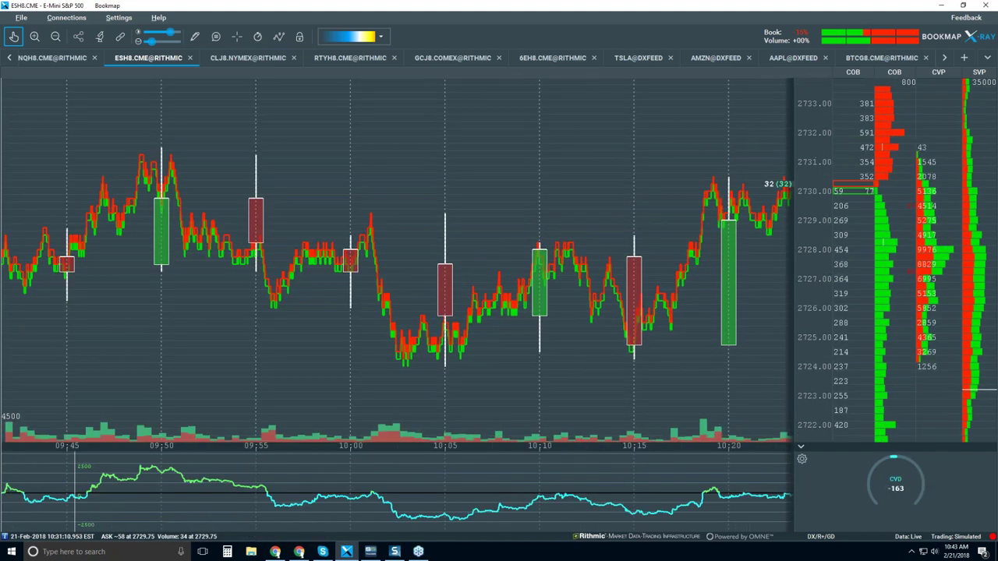
scroll(507, 227, "down", 3)
scroll(508, 227, "down", 2)
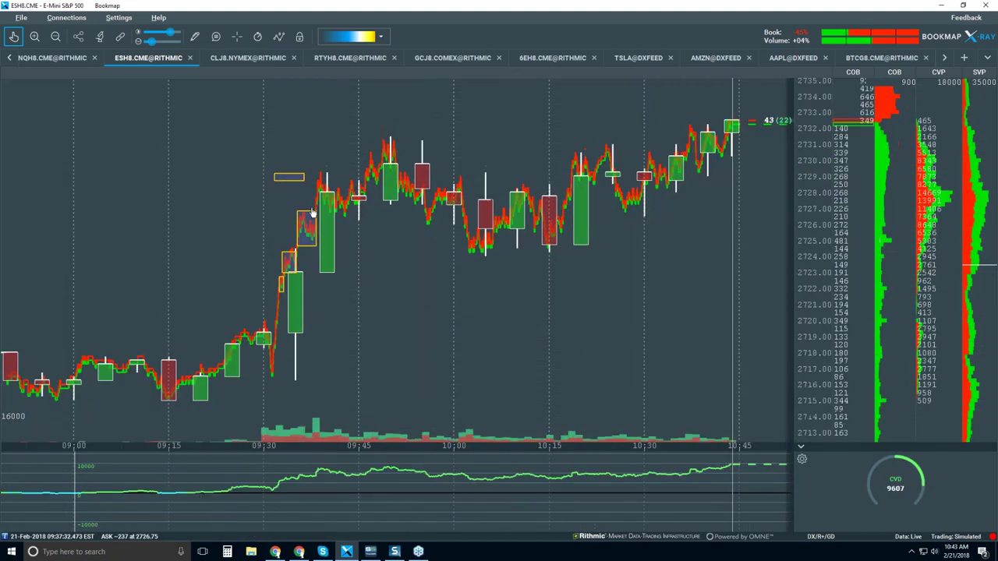
scroll(329, 188, "up", 5)
scroll(374, 221, "down", 2)
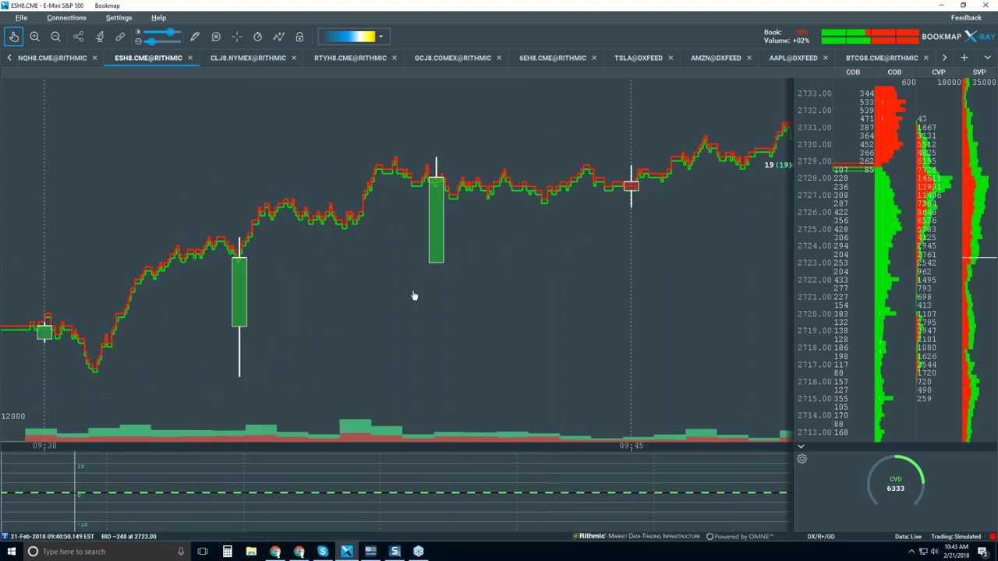
scroll(414, 296, "up", 1)
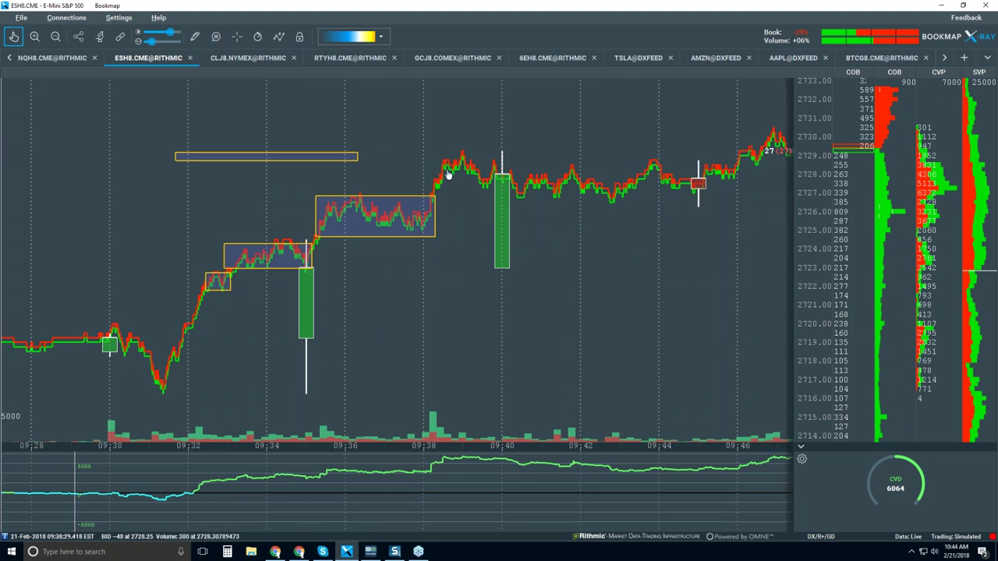
- Draw a rectangle over the 2727–2729 range from about 09:39 to 09:46, then exit drawing mode
left_click(194, 35)
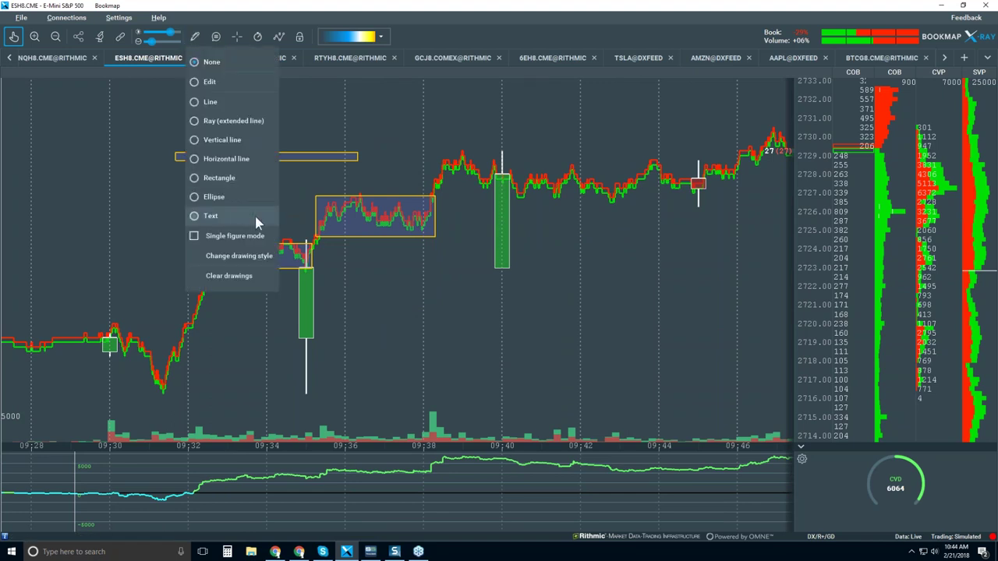
left_click(250, 178)
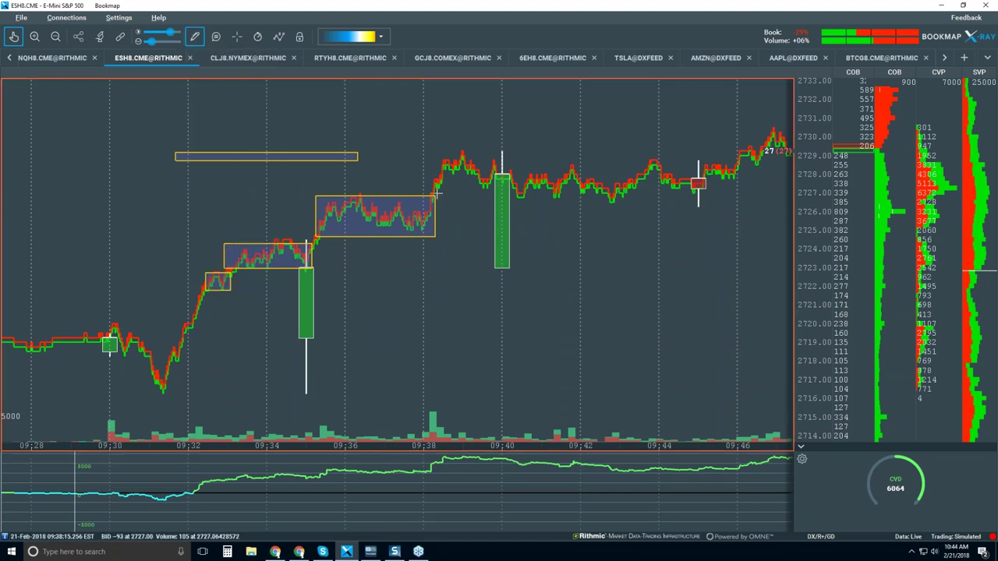
left_click_drag(434, 193, 757, 155)
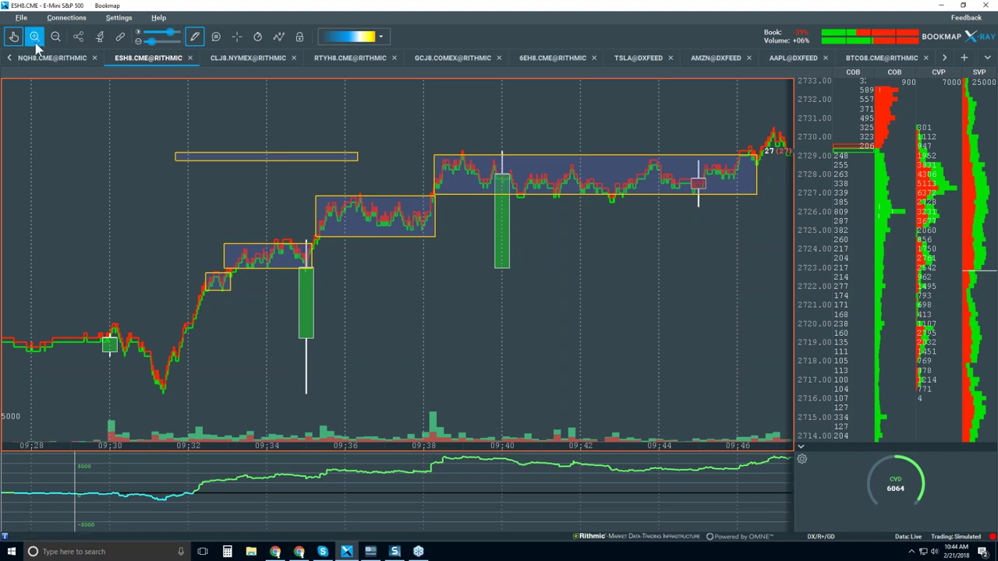
left_click(195, 36)
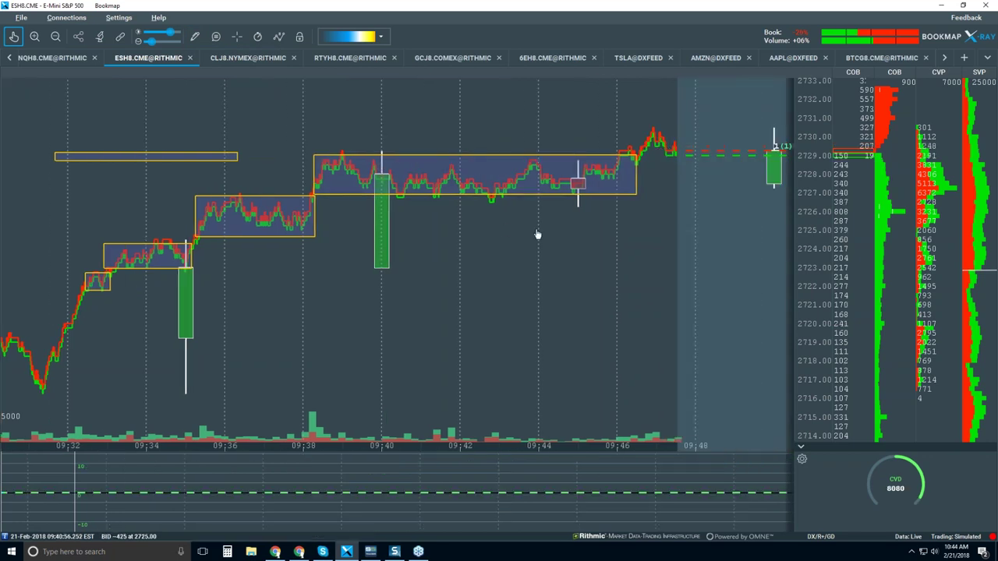
scroll(538, 234, "down", 2)
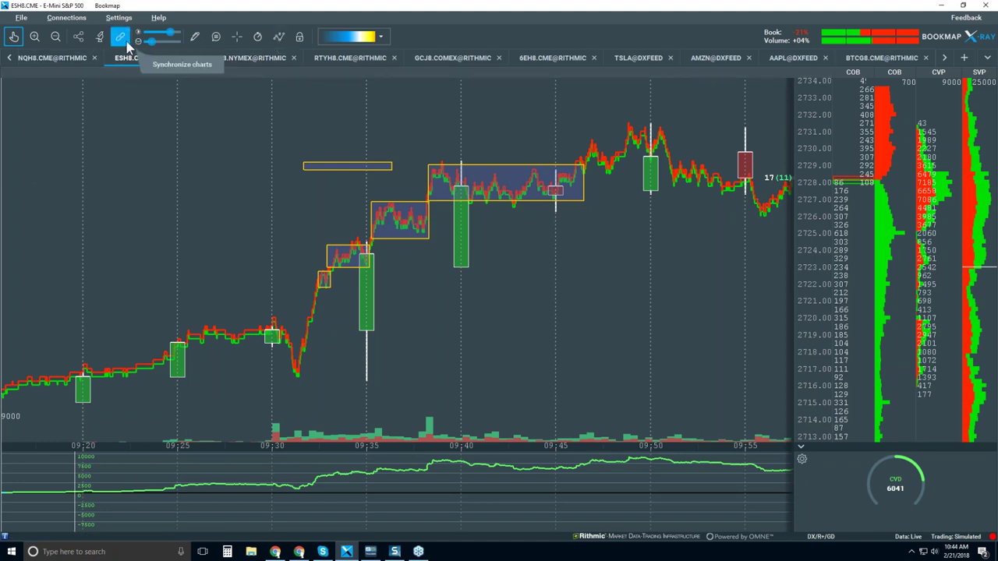
- Clear all drawn rectangles from the chart and confirm the removal
left_click(195, 37)
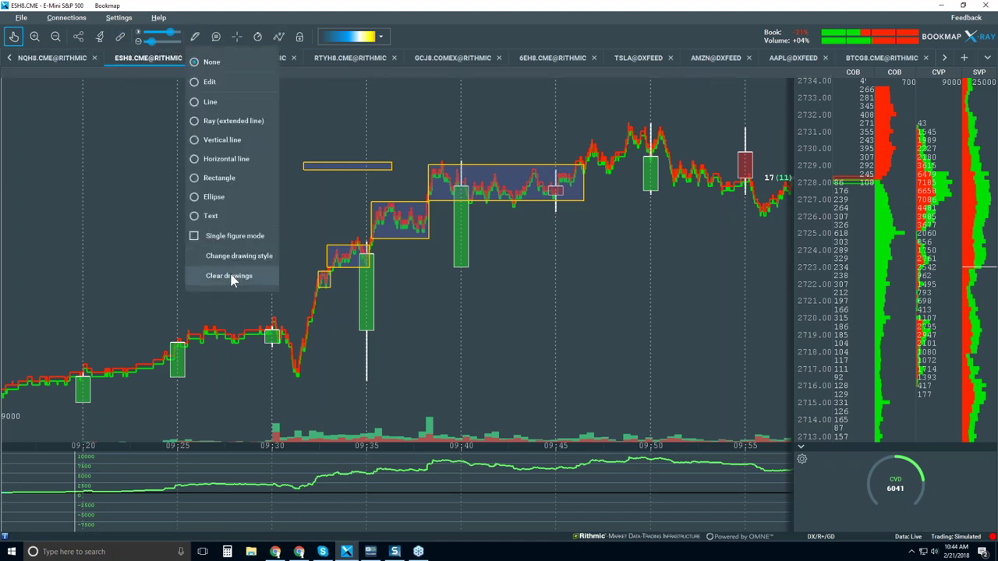
left_click(230, 276)
left_click(553, 321)
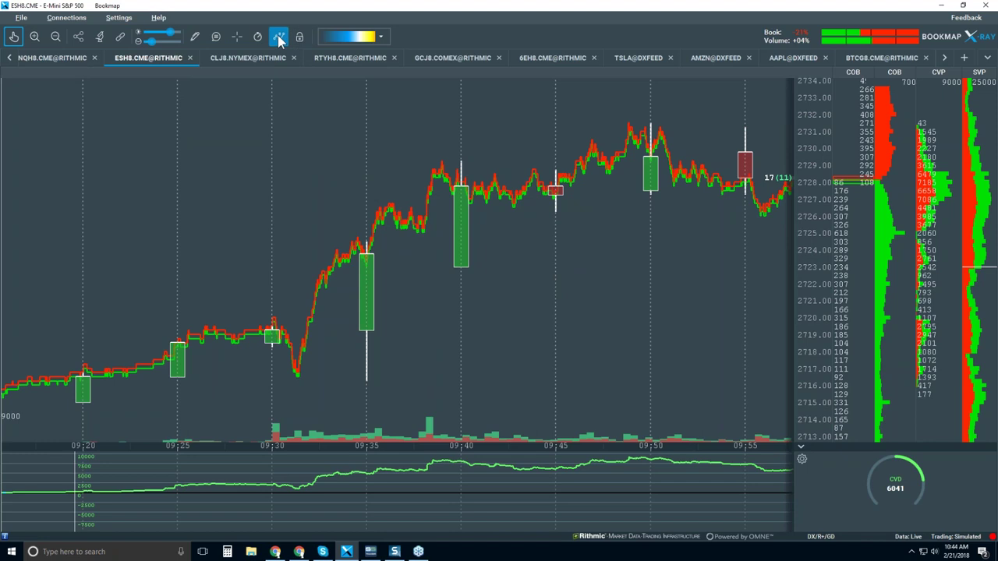
- Turn on Volume Dots in the visible components, then shift the view toward earlier prices
left_click(279, 36)
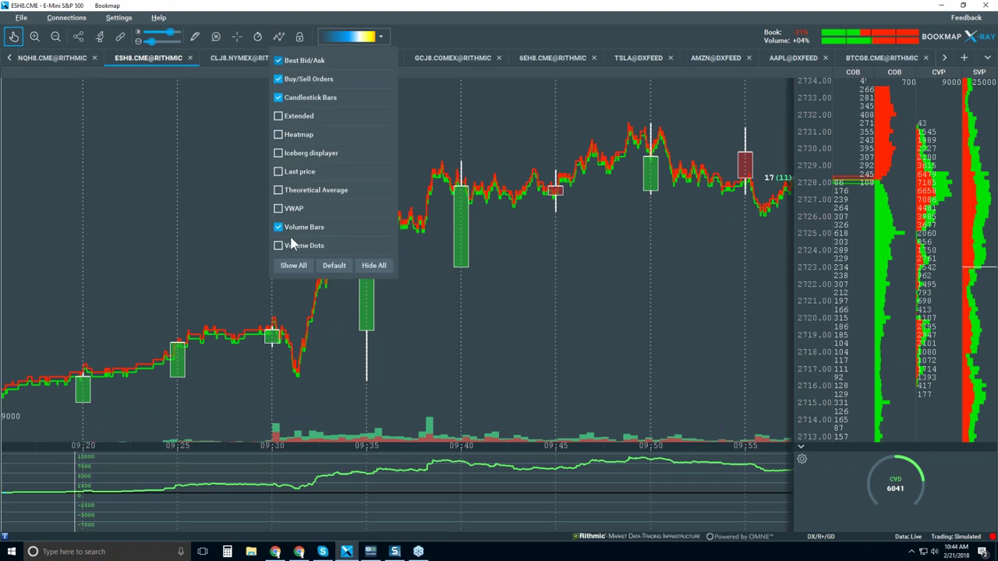
left_click(461, 223)
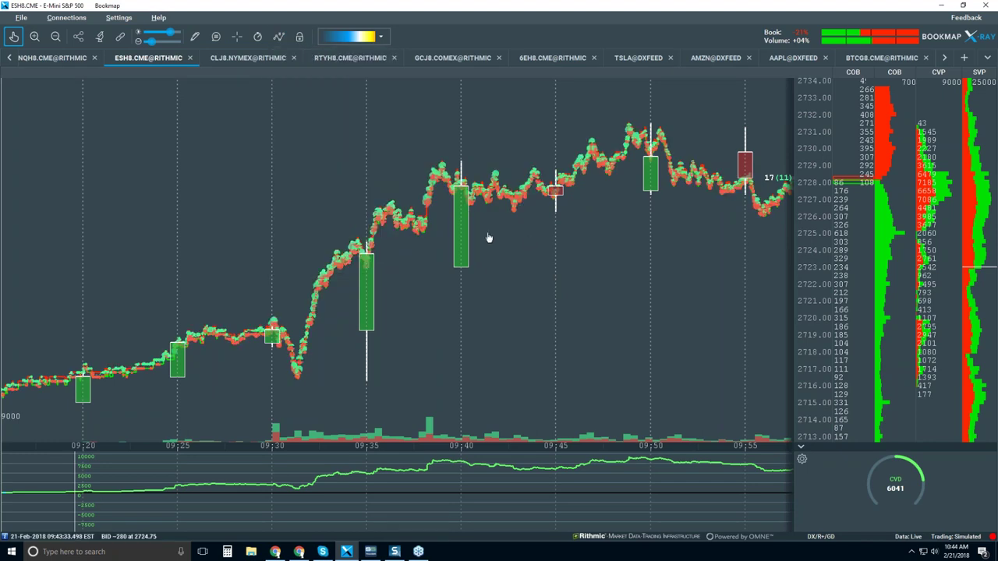
scroll(397, 191, "up", 5)
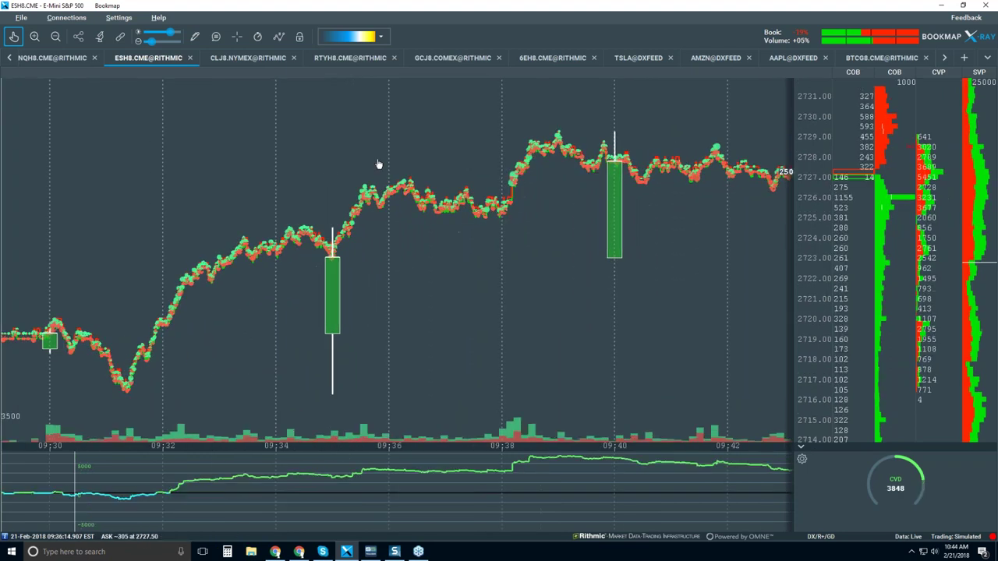
left_click_drag(379, 163, 439, 156)
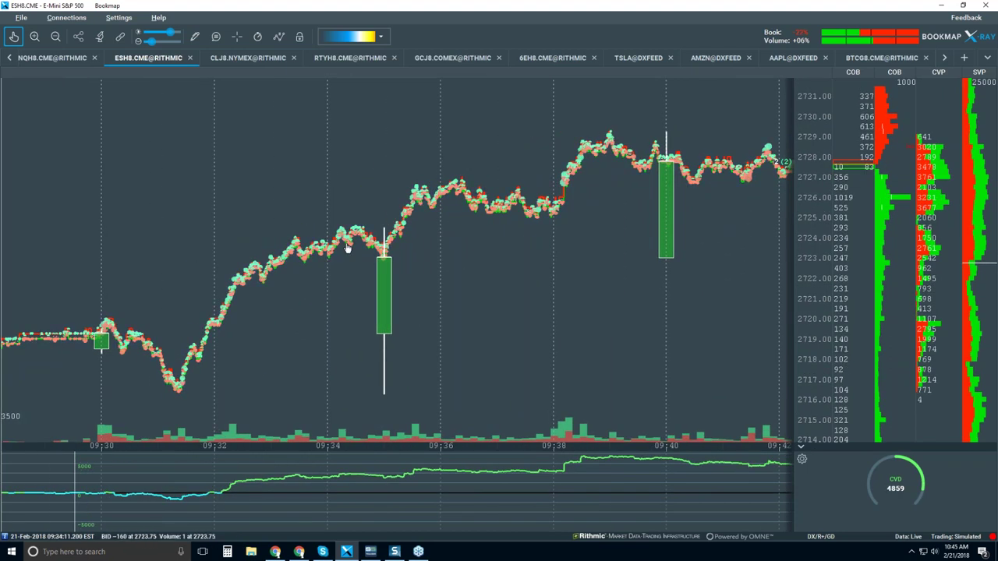
- Hide the CVD pane and zoom the time axis in to the minutes around 09:38
left_click(798, 448)
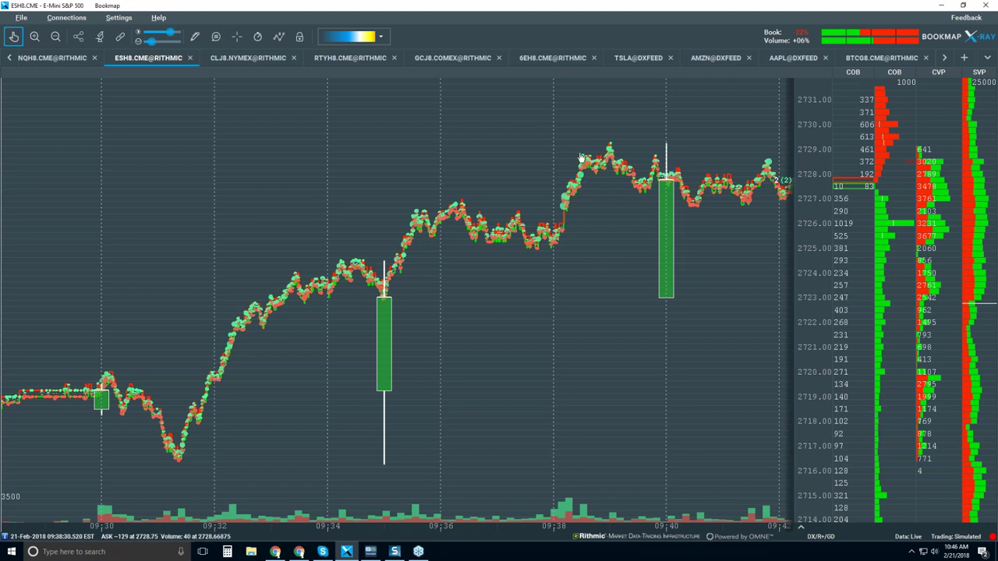
scroll(782, 196, "up", 5)
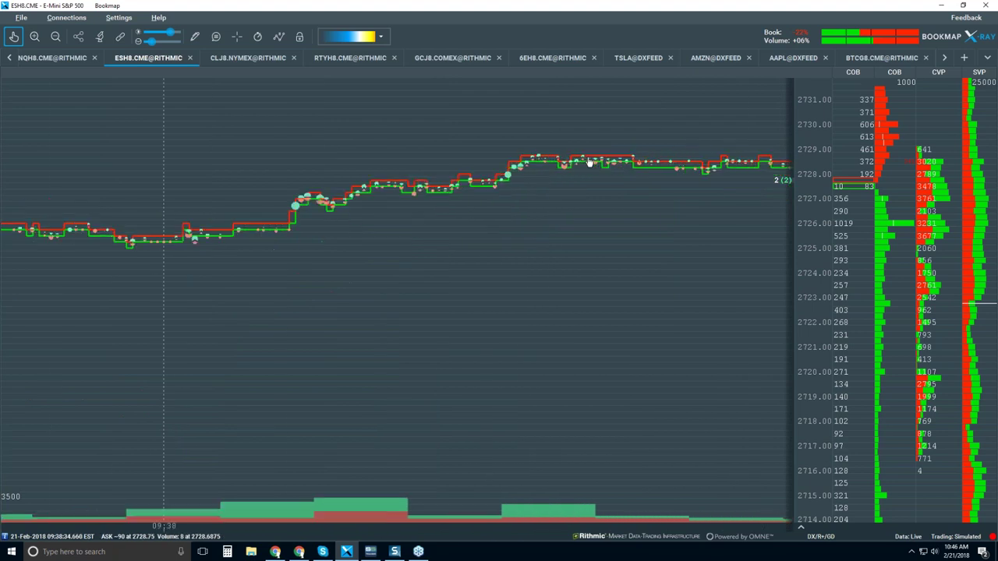
- Zoom in to a roughly 40-second window, 09:38:10–09:38:50, spanning about 2725–2730
scroll(781, 196, "up", 2)
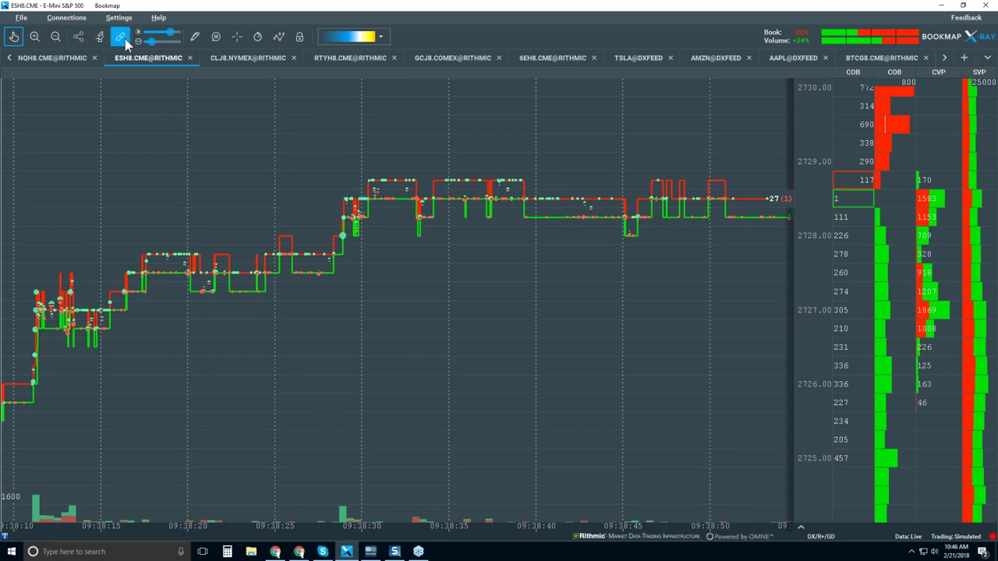
- Nudge the dot-size slider right to enlarge the trade volume dots
left_click_drag(154, 45, 156, 46)
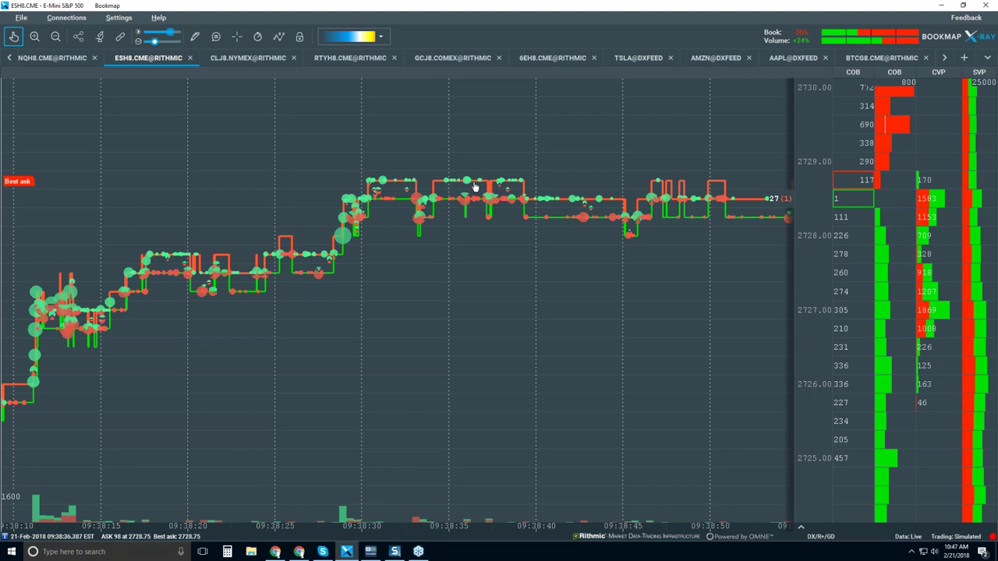
- Zoom into a ~100 ms window around the 09:38:36.04 trade at 2728.75, then back out slightly
scroll(467, 184, "up", 2)
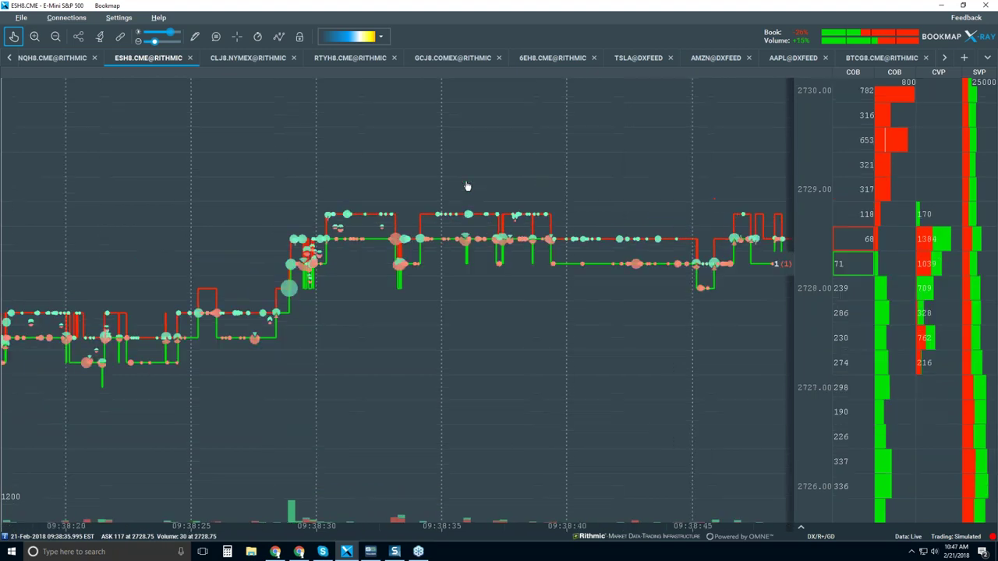
scroll(466, 187, "up", 3)
scroll(459, 254, "up", 5)
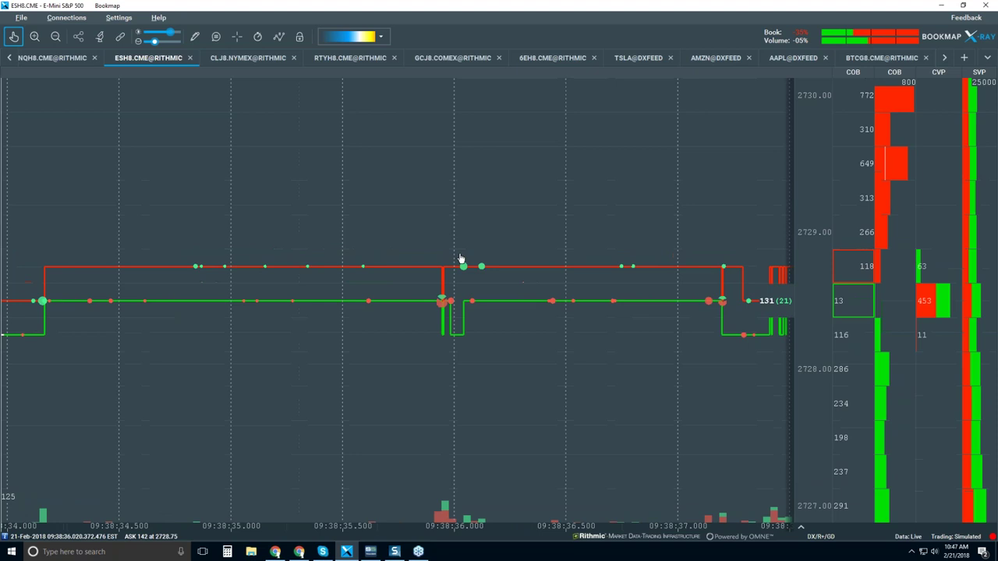
scroll(459, 273, "up", 5)
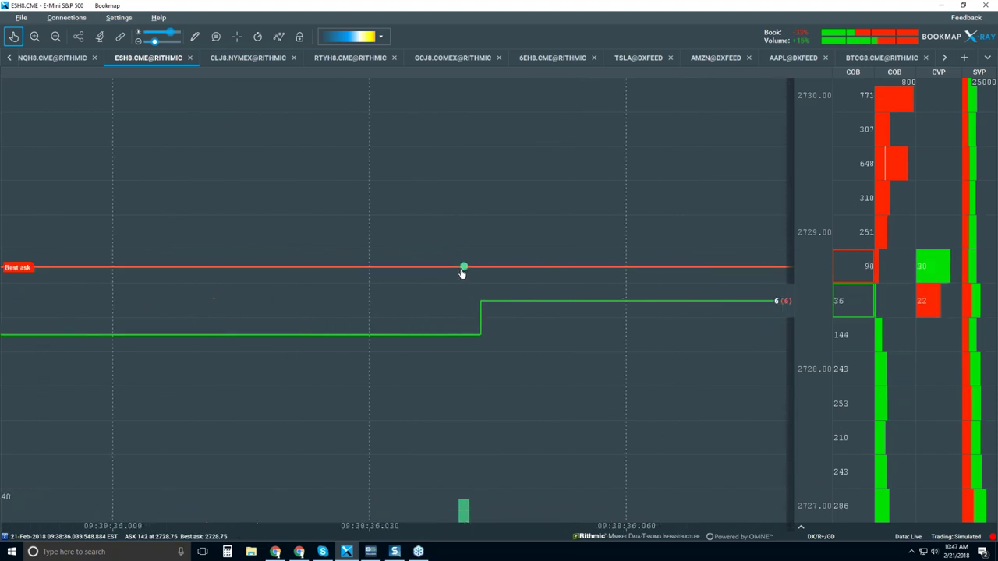
scroll(462, 275, "up", 3)
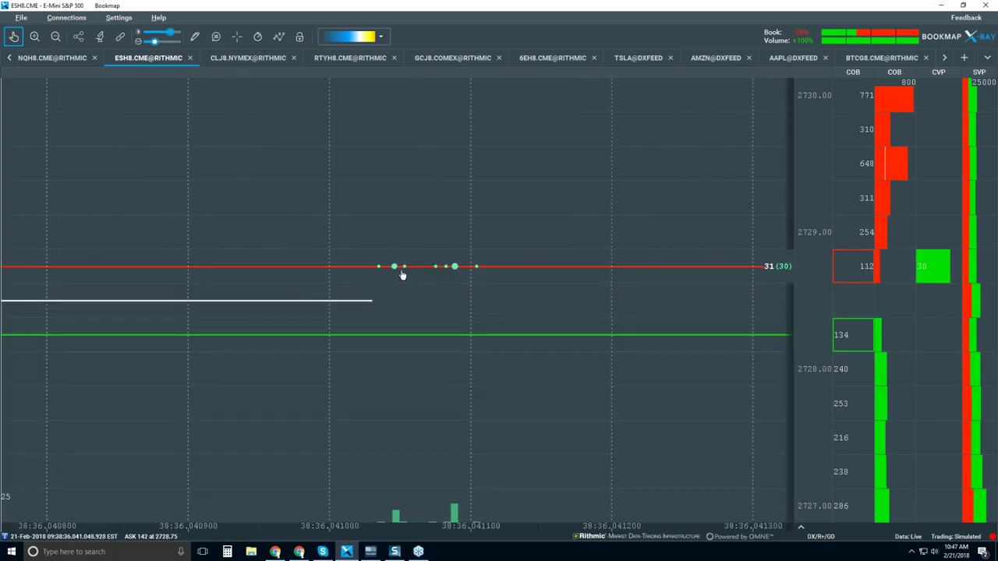
scroll(450, 270, "up", 3)
scroll(449, 270, "up", 2)
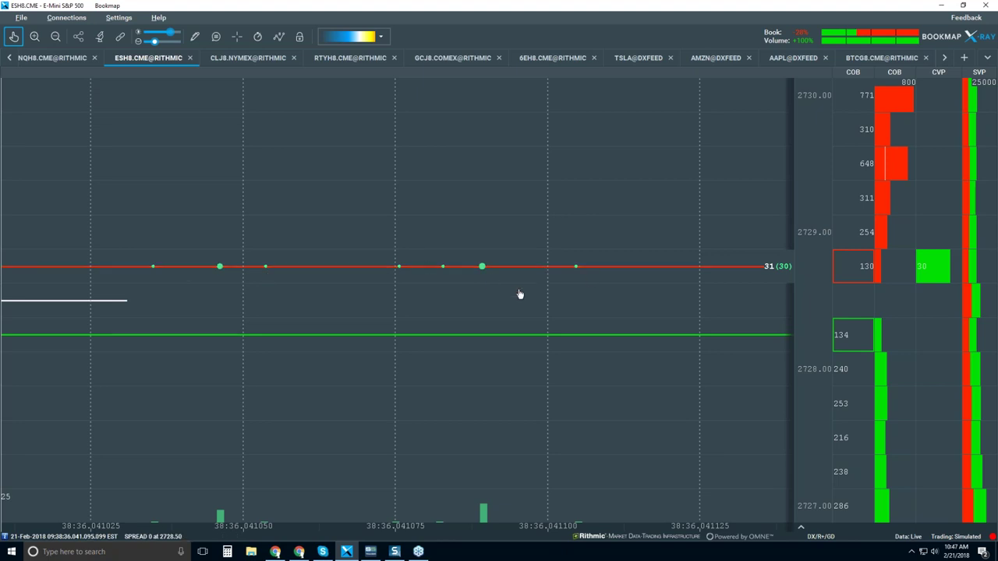
scroll(519, 294, "down", 3)
scroll(519, 294, "down", 6)
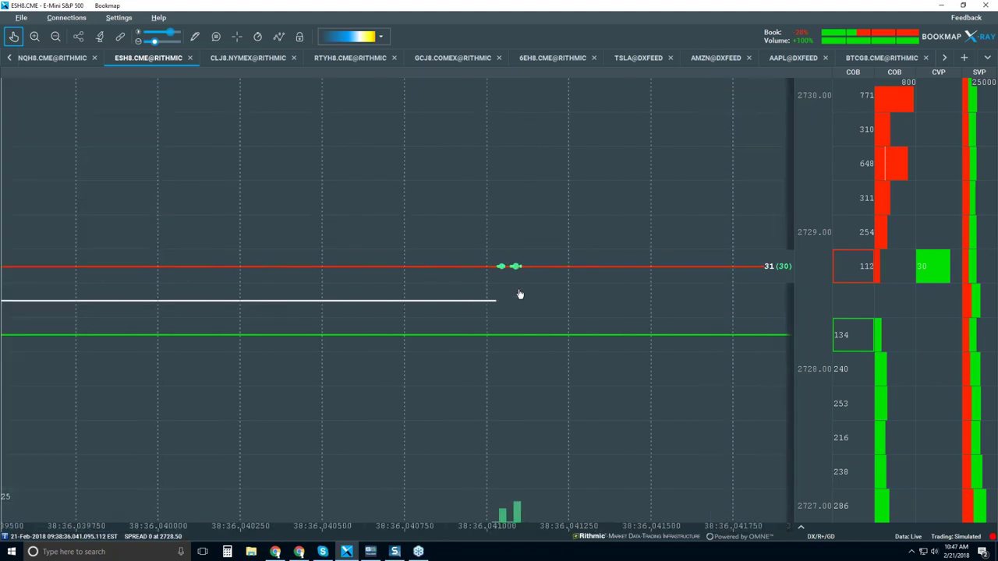
scroll(520, 294, "down", 3)
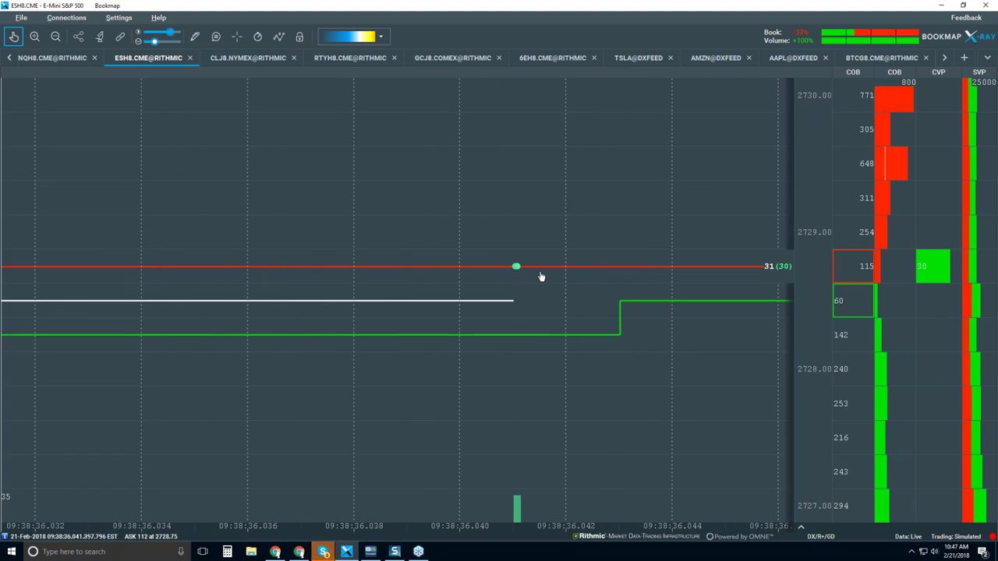
scroll(518, 279, "down", 1)
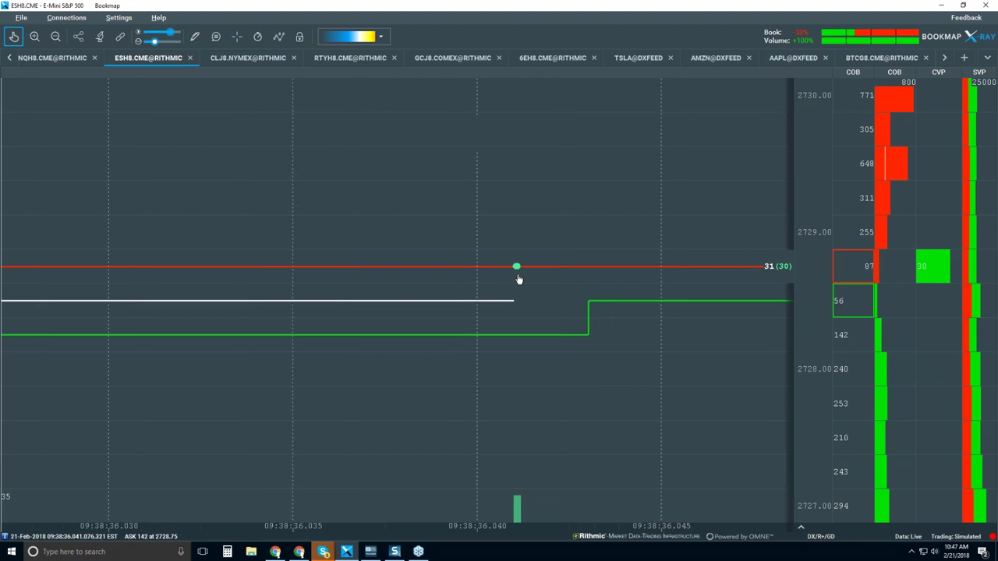
scroll(519, 279, "down", 4)
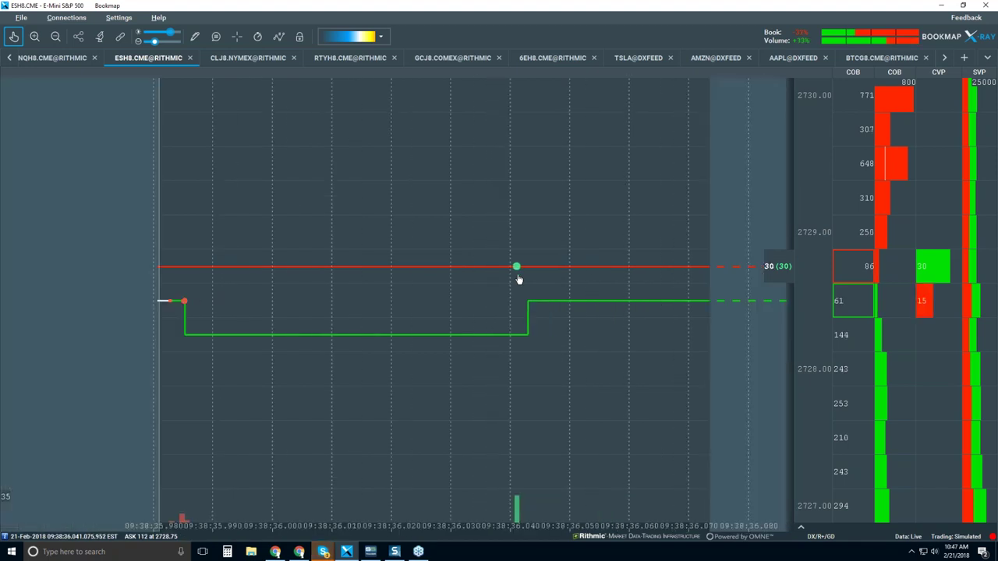
- Zoom out to about 09:38:05–09:39:05, showing the climb from 2725.5 to 2729
scroll(519, 280, "down", 5)
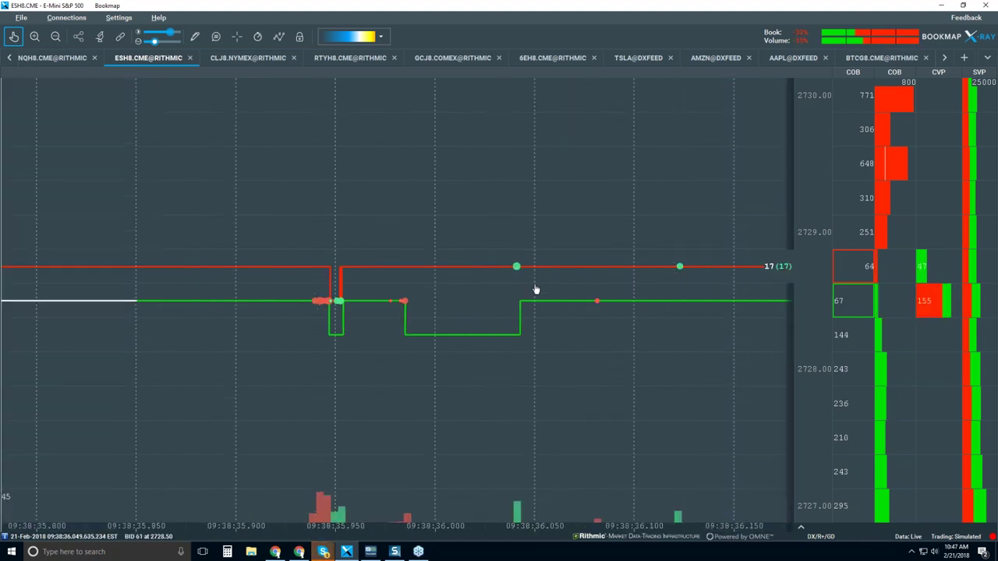
scroll(535, 289, "down", 5)
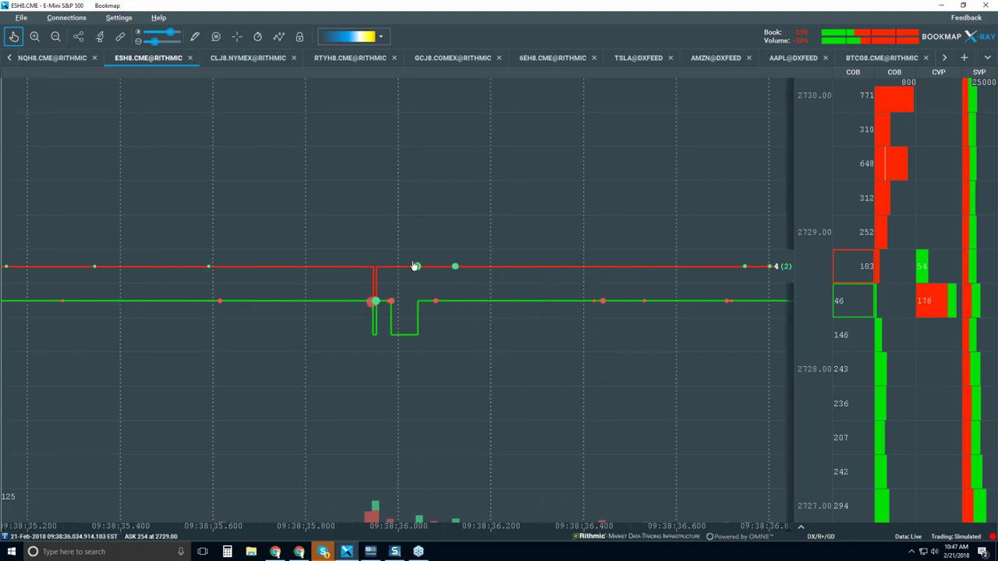
scroll(423, 285, "down", 4)
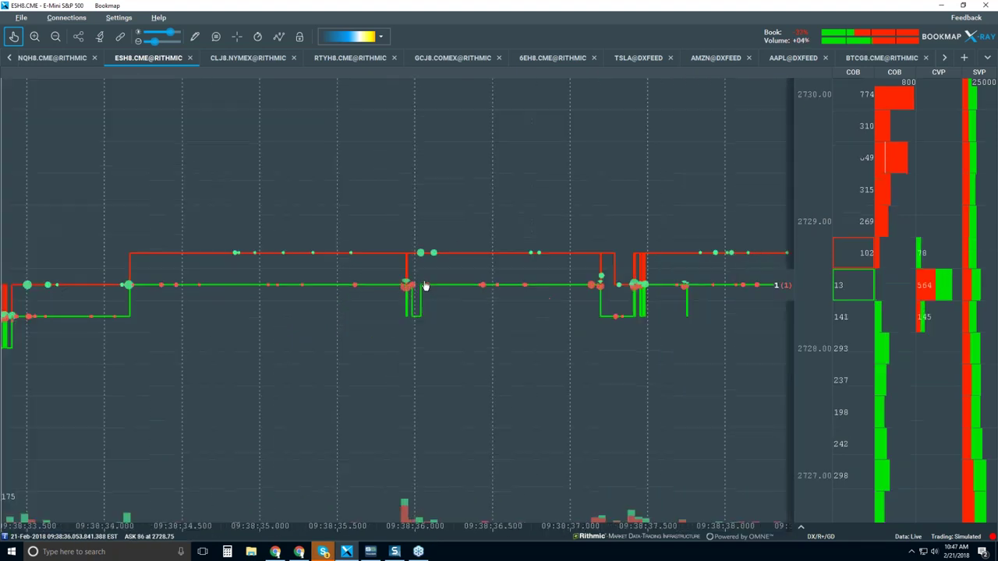
scroll(425, 287, "down", 8)
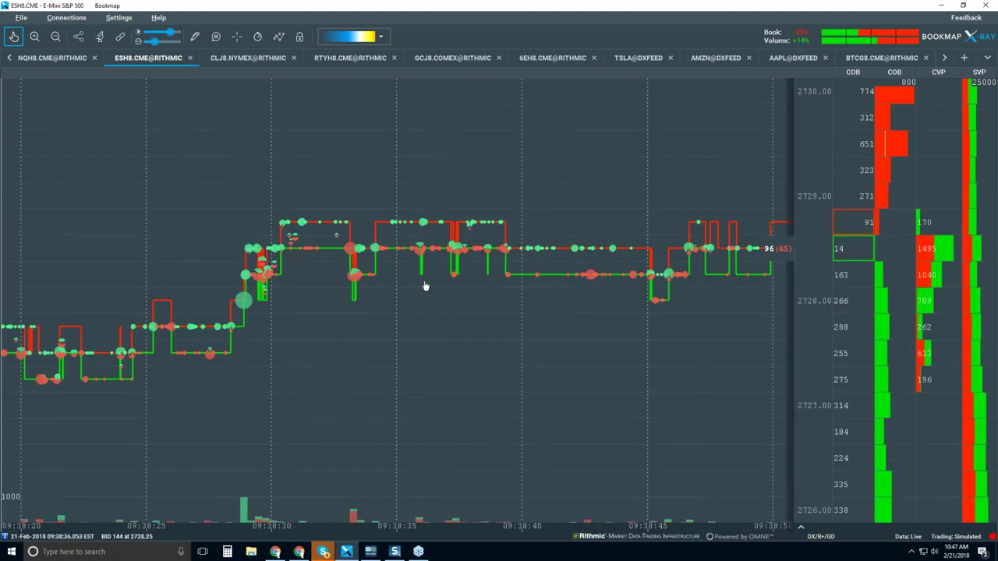
scroll(425, 286, "down", 2)
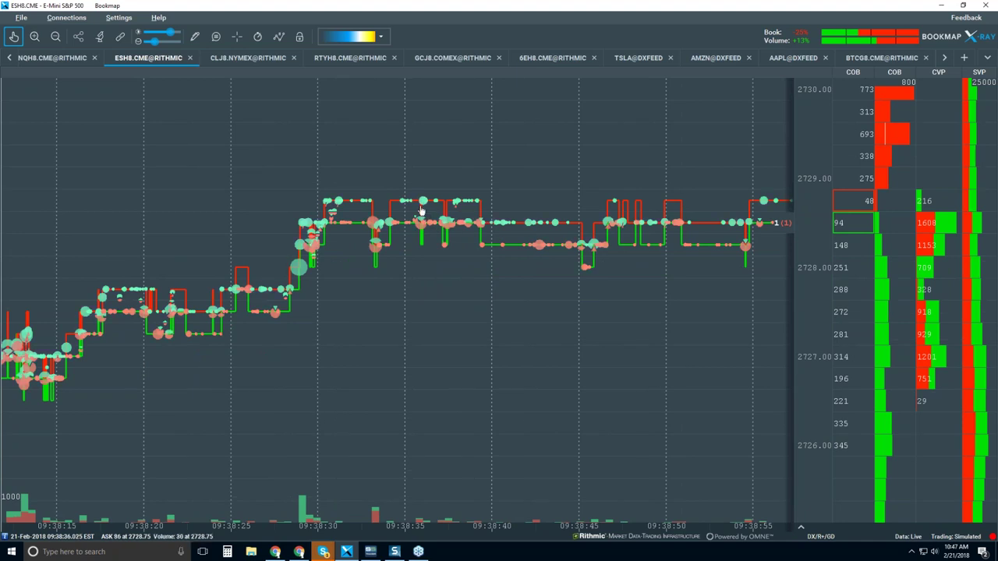
scroll(417, 218, "down", 2)
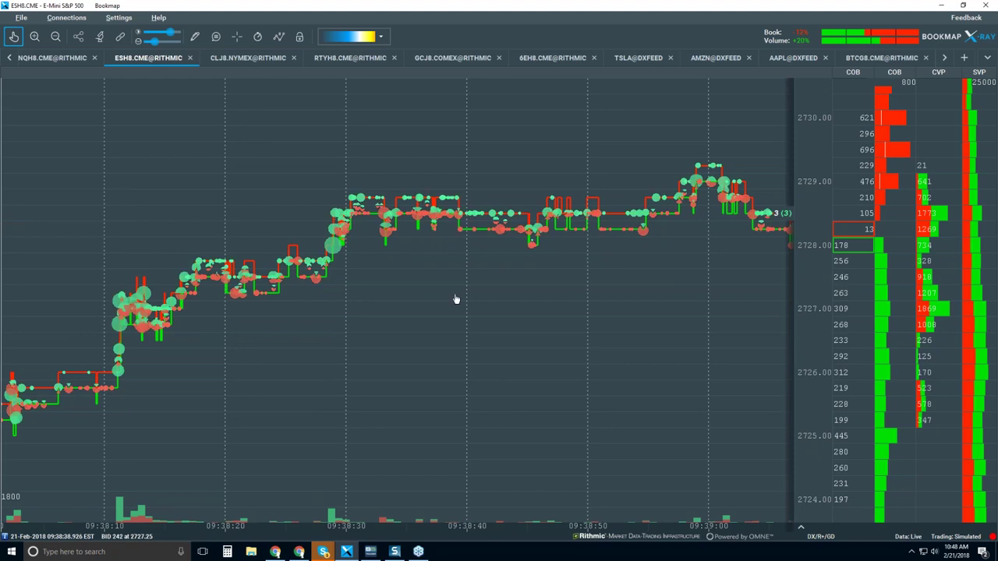
scroll(457, 299, "down", 2)
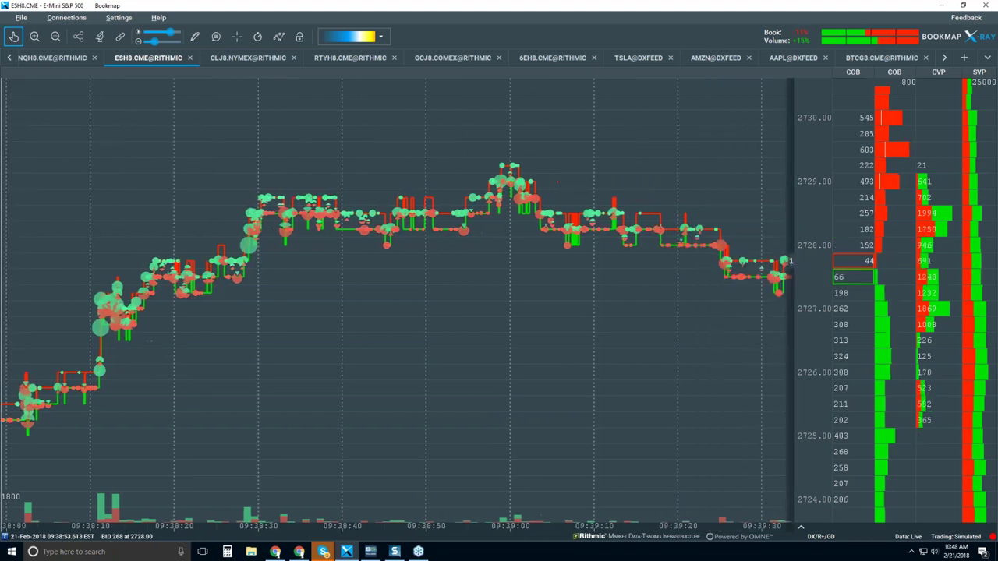
- Adjust the time axis to roughly 09:27–09:47, showing the rally from 2717 to near 2730
scroll(459, 248, "down", 2)
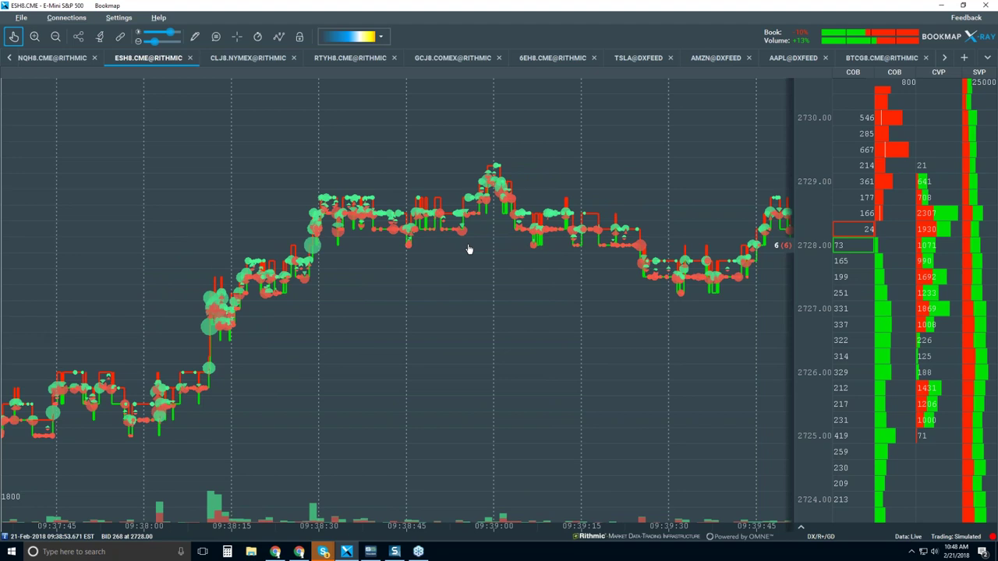
scroll(478, 237, "up", 2)
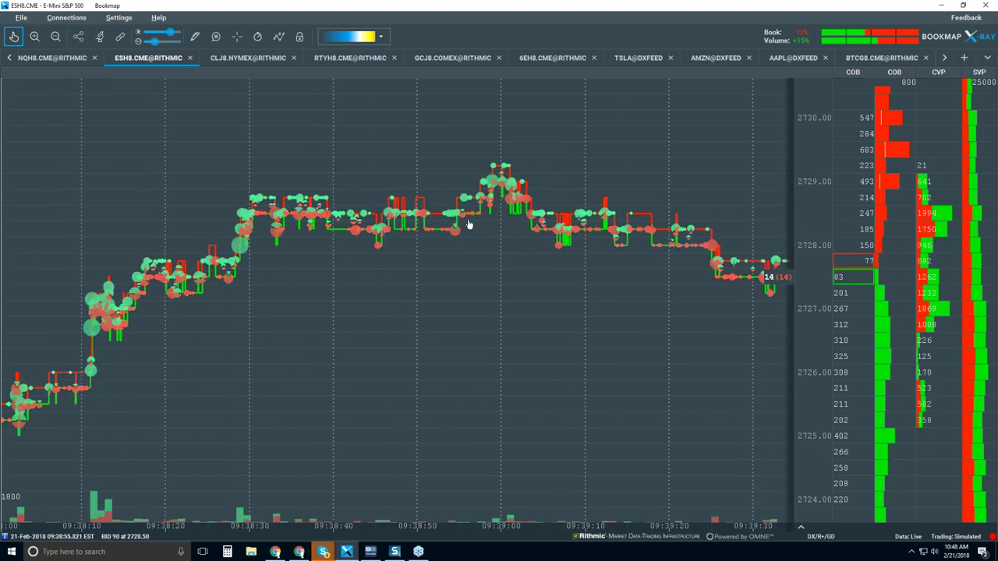
scroll(464, 234, "up", 2)
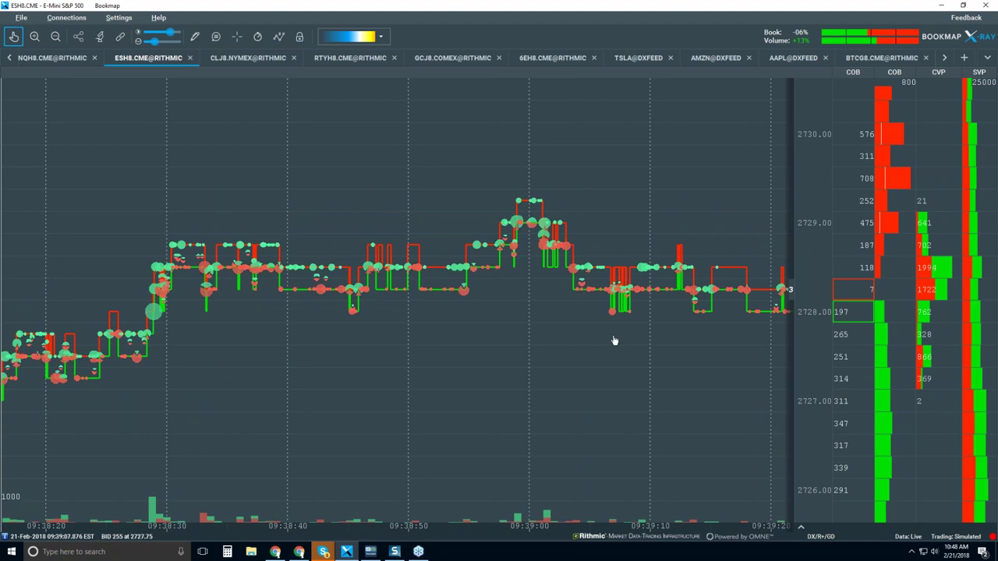
scroll(514, 330, "down", 3)
scroll(519, 328, "down", 1)
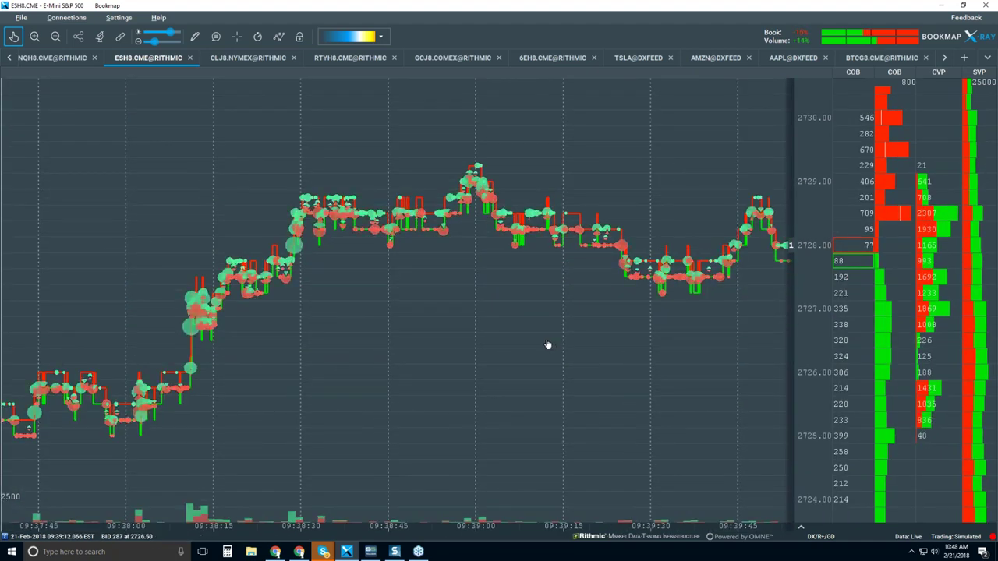
scroll(547, 344, "down", 1)
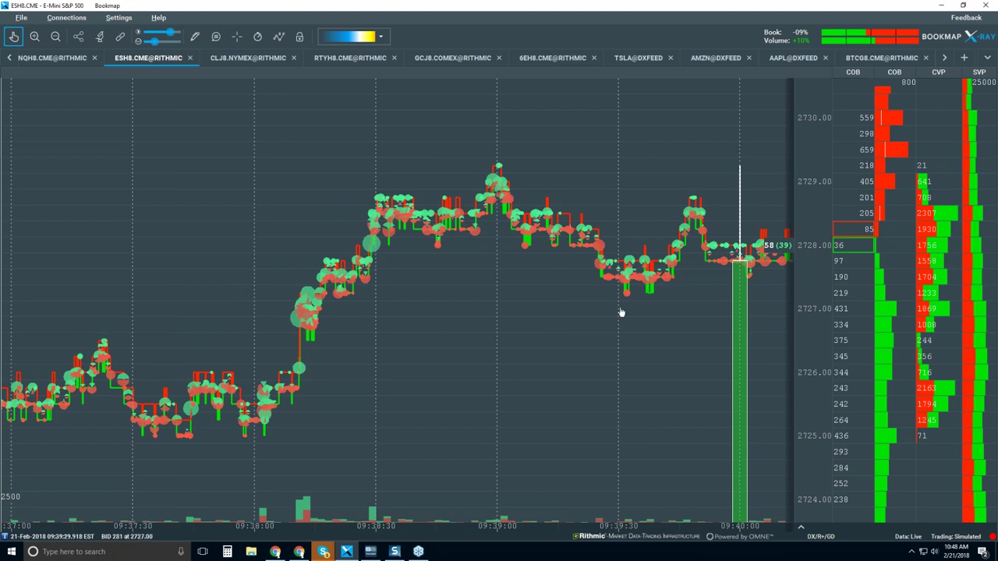
scroll(528, 298, "down", 2)
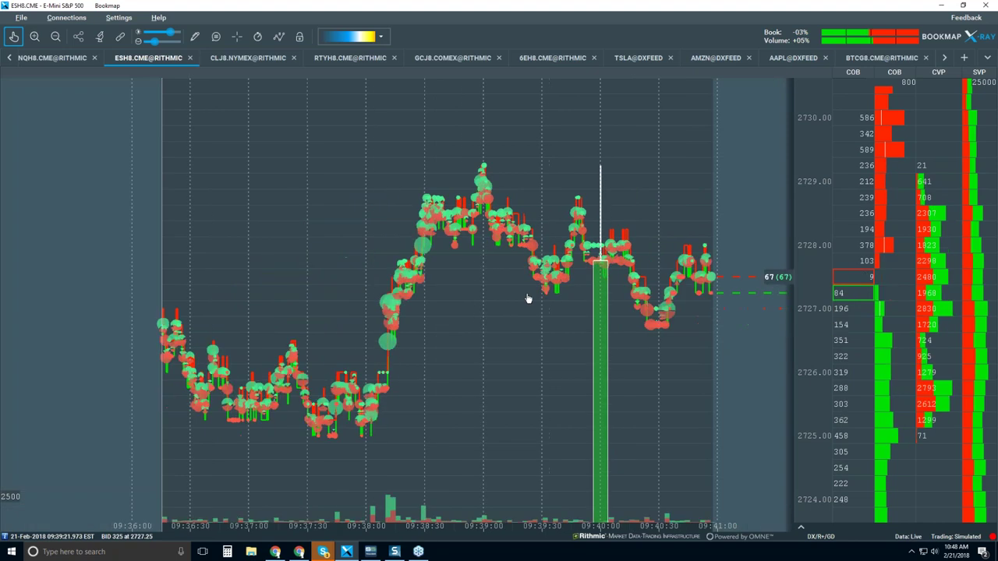
scroll(528, 299, "down", 3)
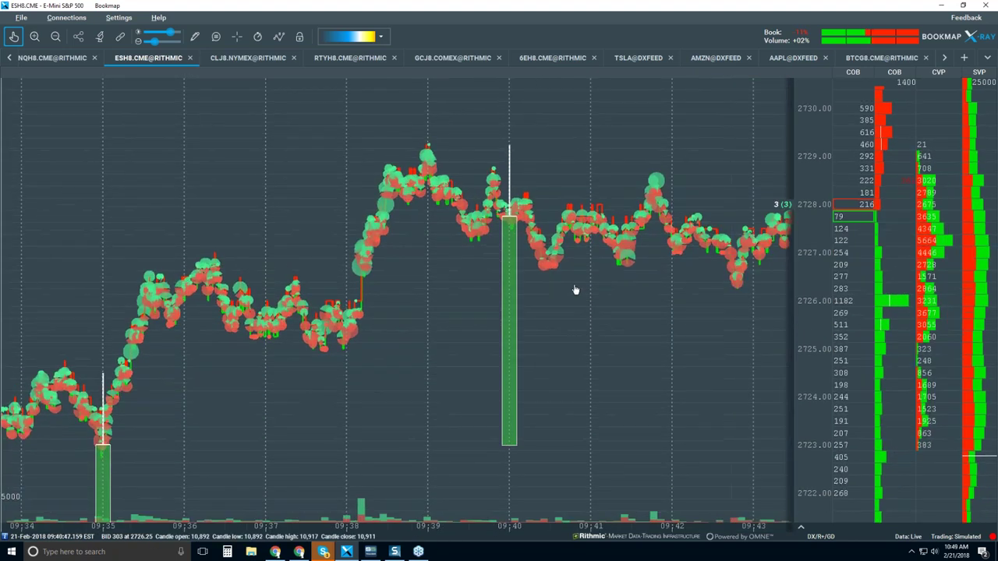
scroll(576, 290, "down", 2)
scroll(576, 290, "down", 3)
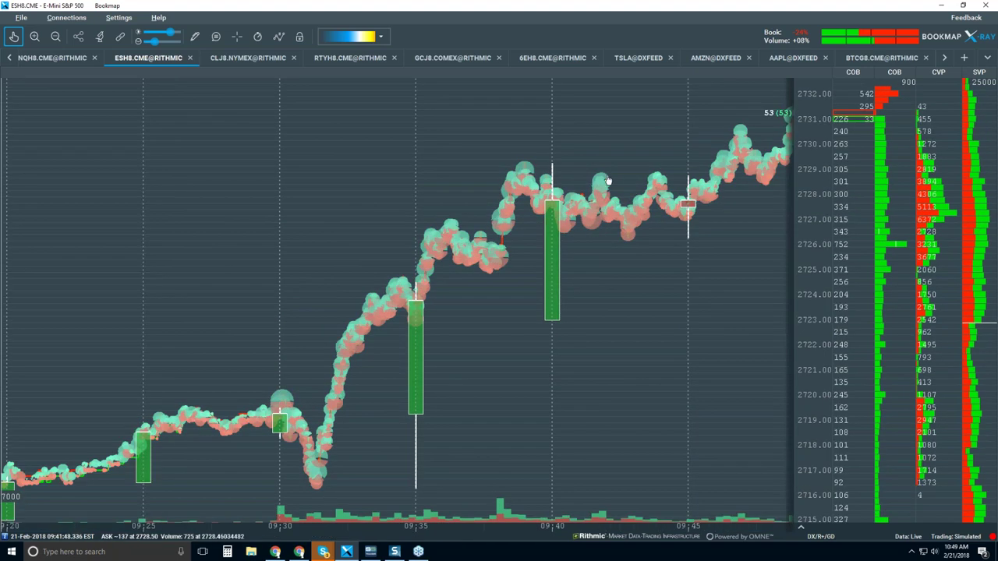
scroll(662, 181, "up", 2)
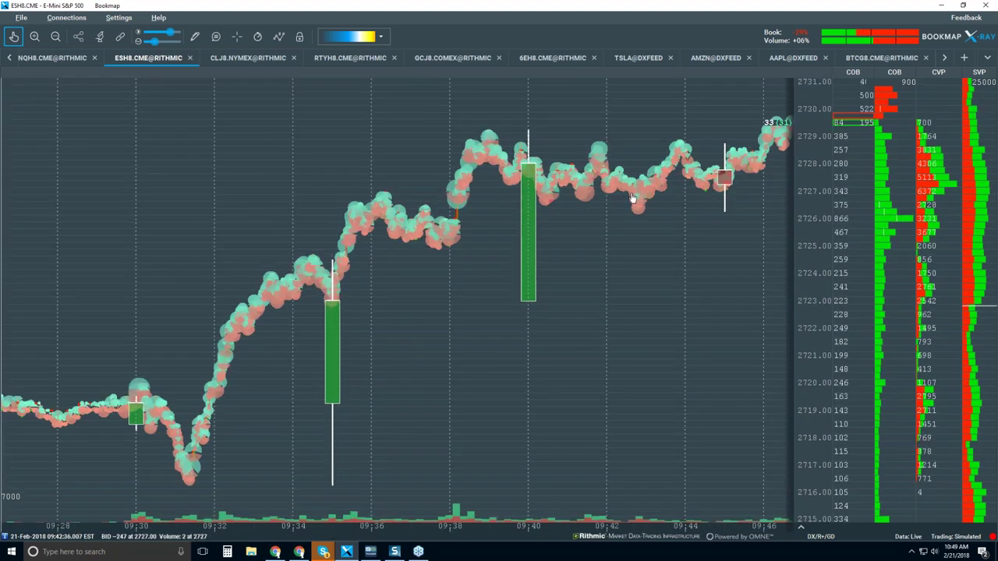
- Move the dot-size slider left so the volume dots become much smaller
left_click(151, 42)
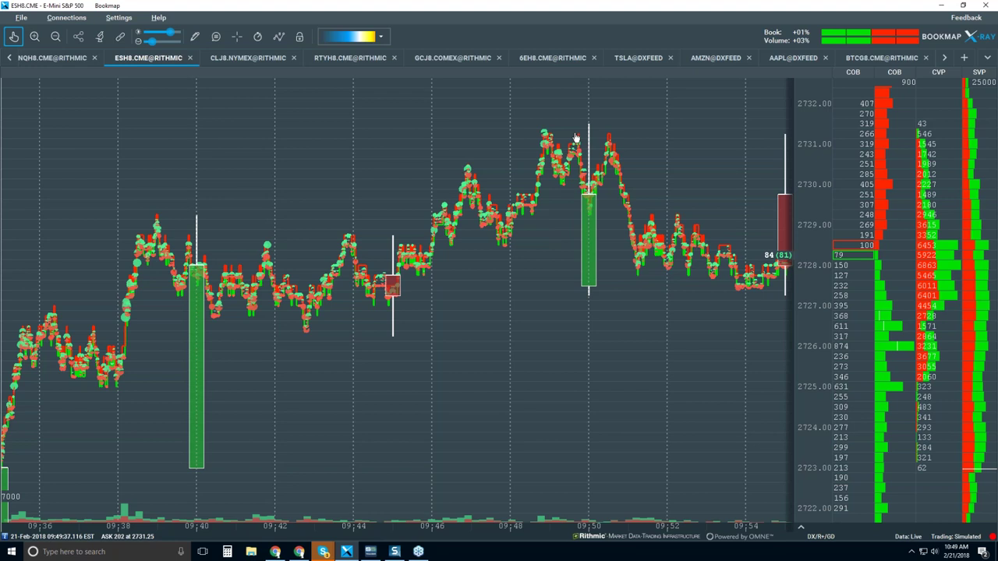
- Zoom near the 09:50 candle, pan left, and zoom out to about 09:15–10:05 with candlesticks
scroll(591, 137, "up", 6)
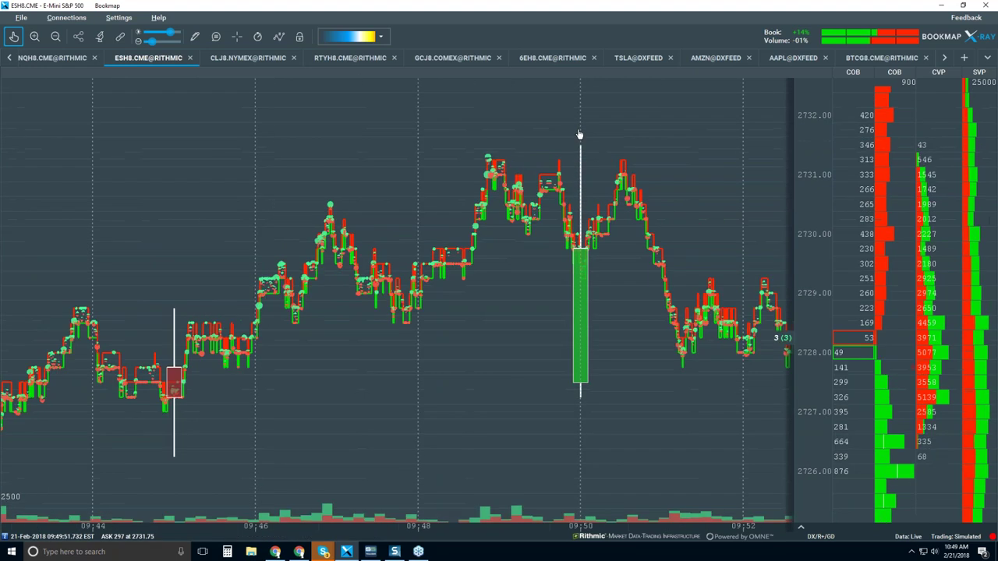
scroll(427, 180, "up", 4)
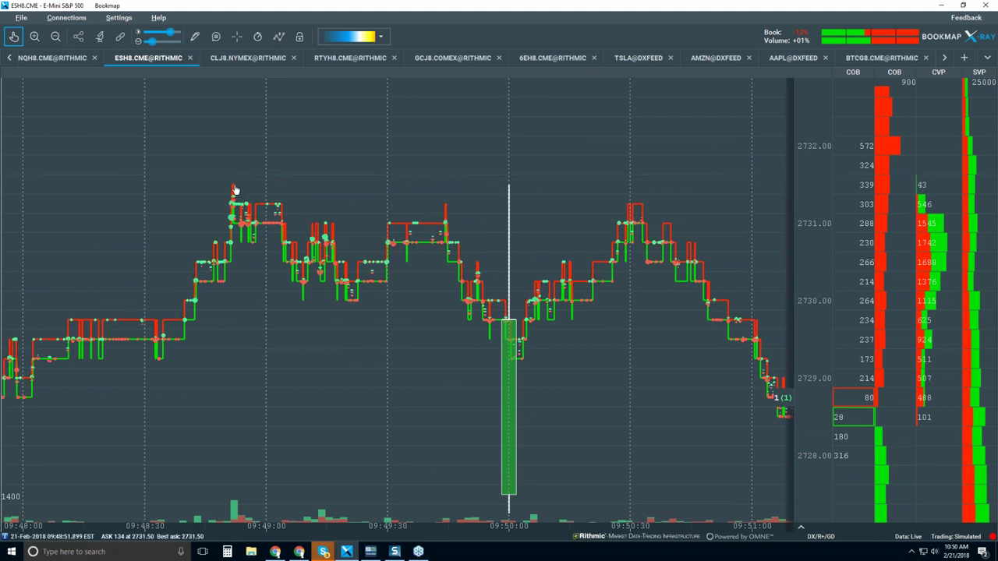
scroll(470, 184, "up", 3)
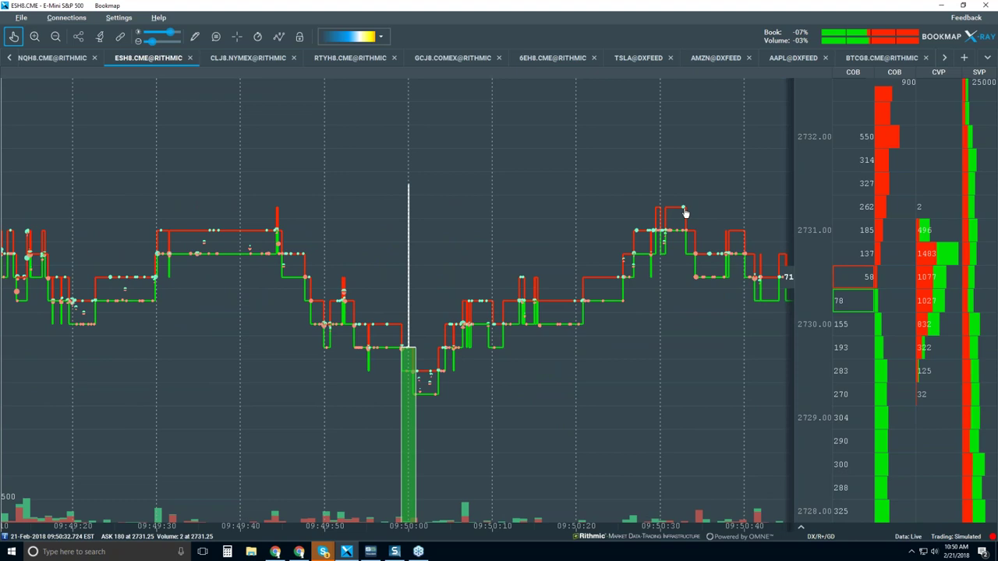
scroll(685, 212, "down", 5)
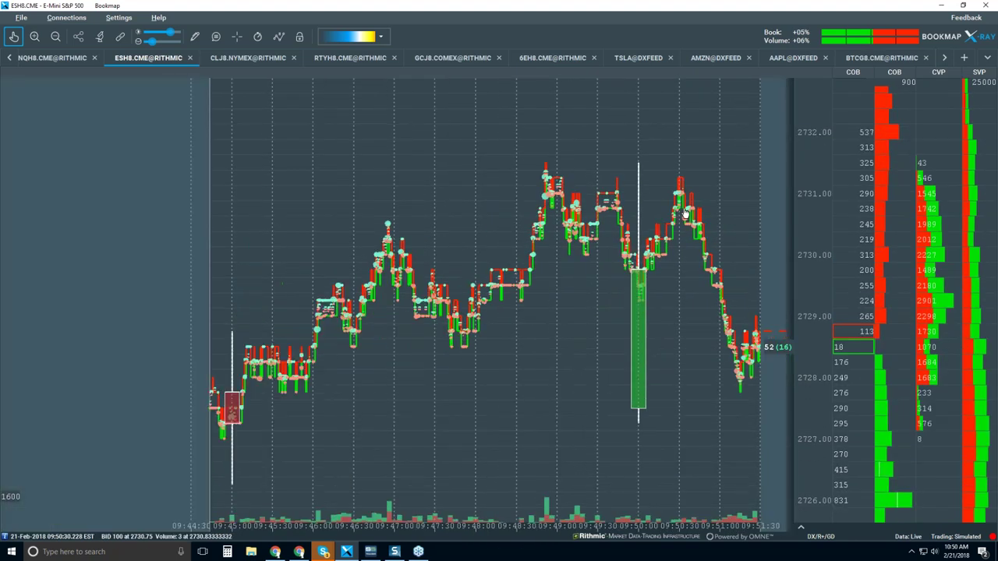
left_click_drag(639, 288, 493, 277)
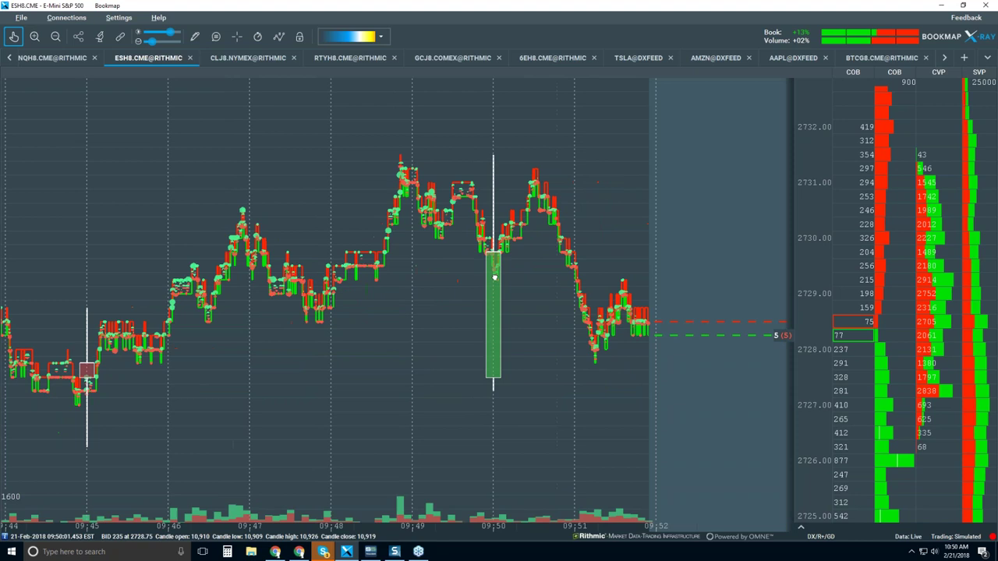
scroll(494, 278, "down", 4)
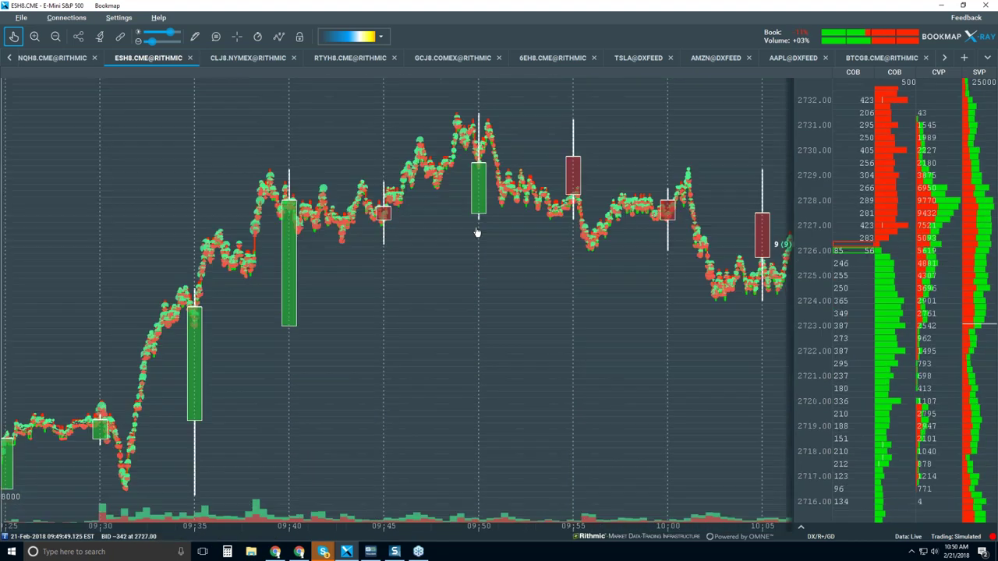
scroll(478, 231, "down", 2)
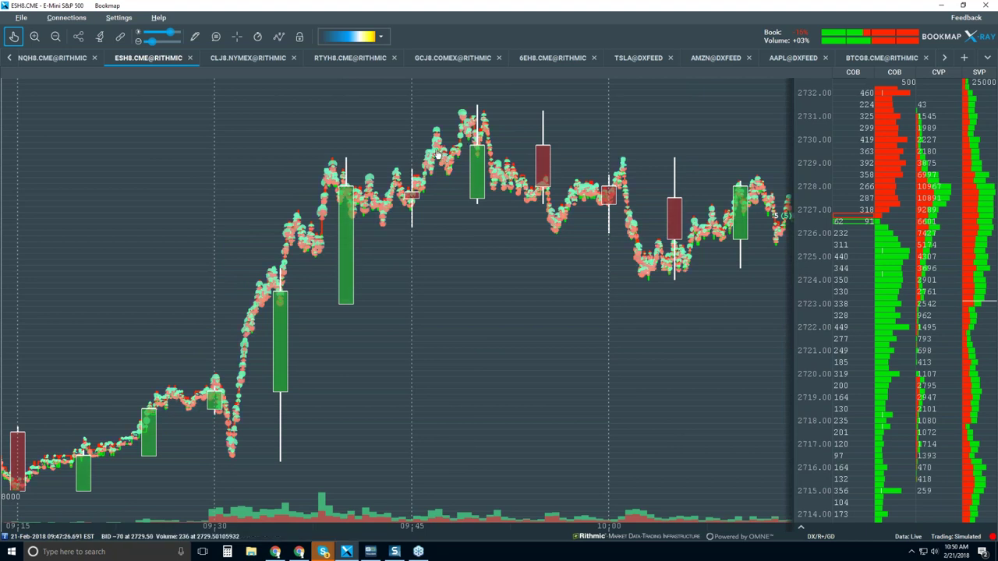
- Turn off Candlestick Bars in the chart indicators list
left_click(278, 37)
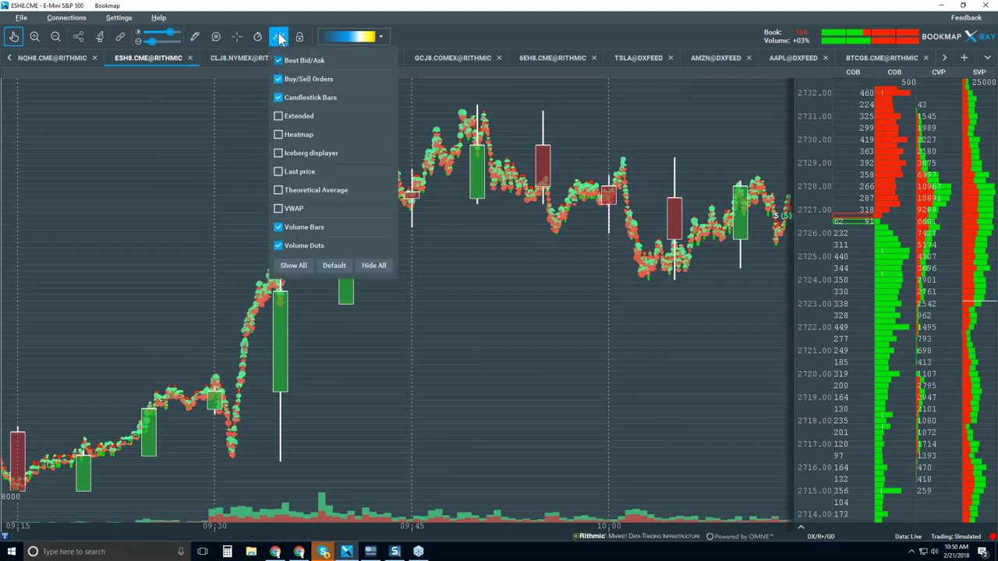
left_click(297, 98)
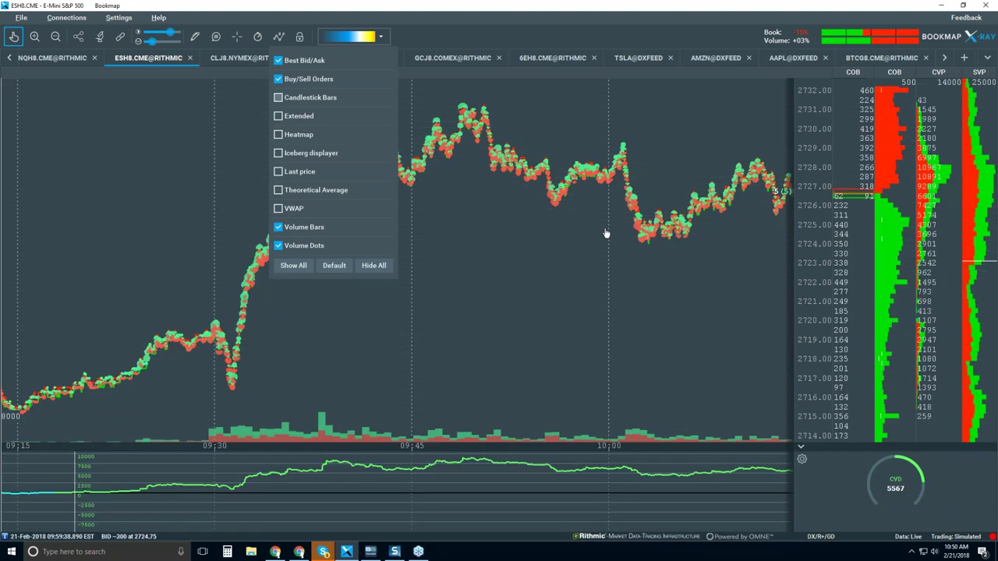
left_click(606, 232)
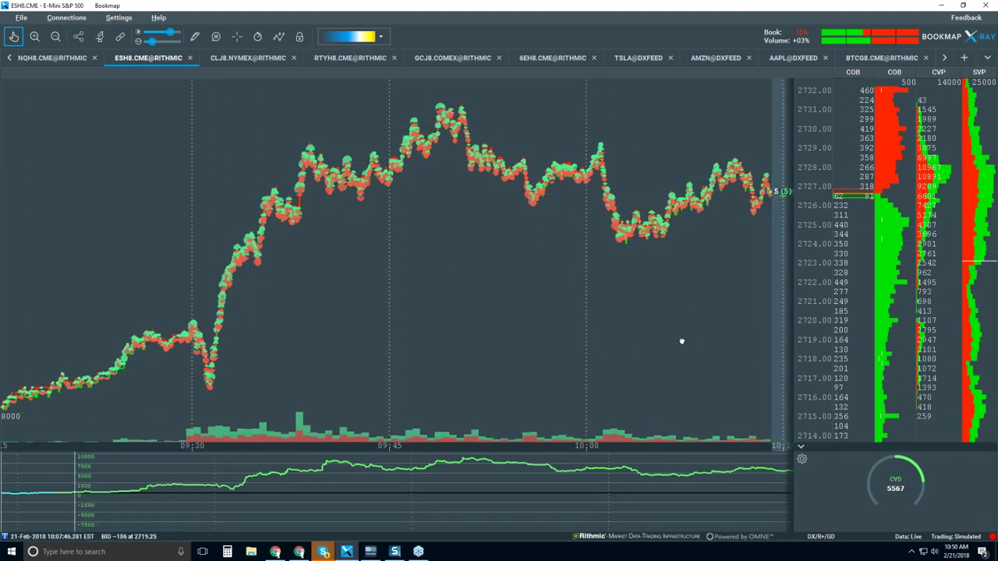
- Collapse the lower CVD pane and zoom the time axis out to about 09:00–10:50
scroll(668, 340, "down", 2)
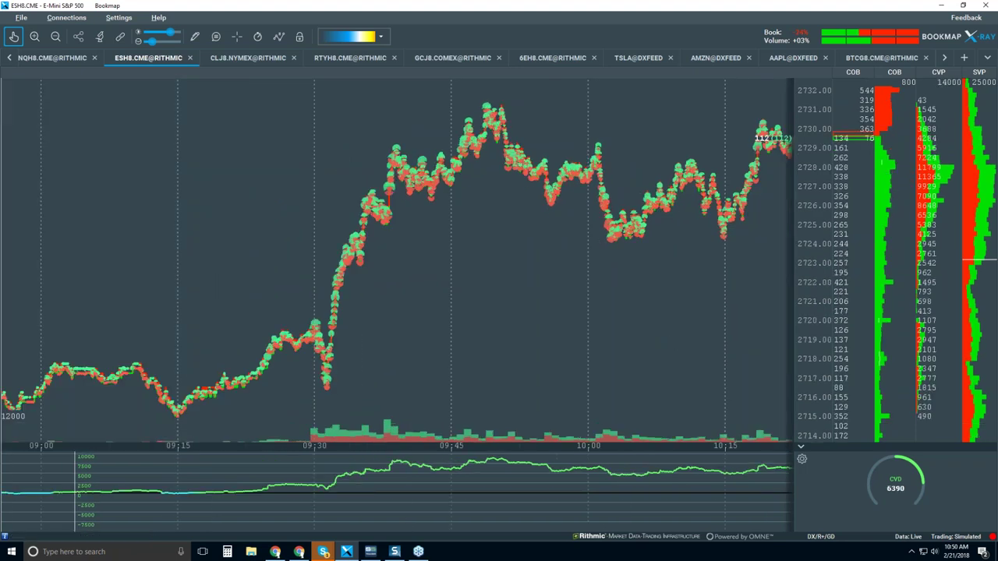
left_click(801, 450)
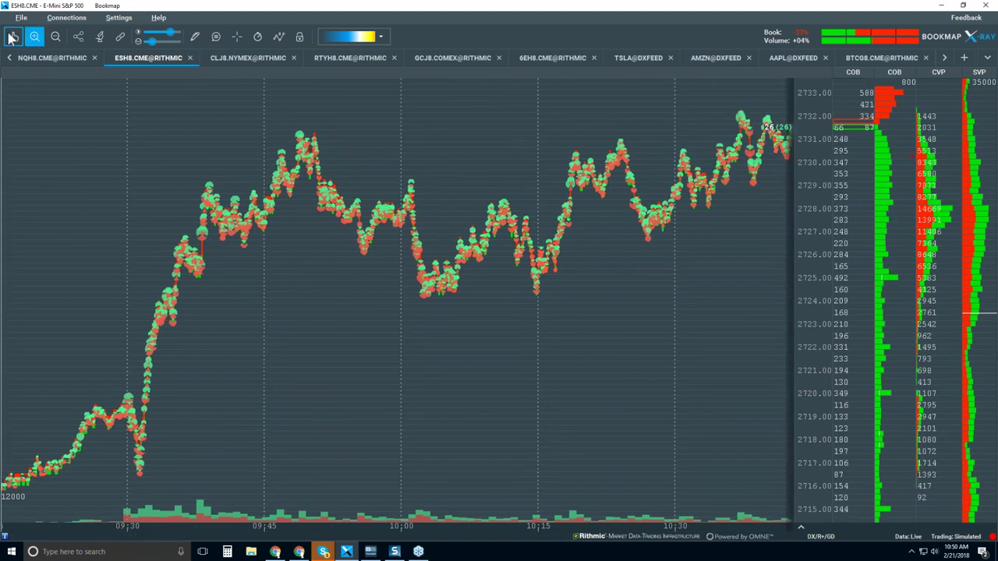
scroll(317, 190, "down", 2)
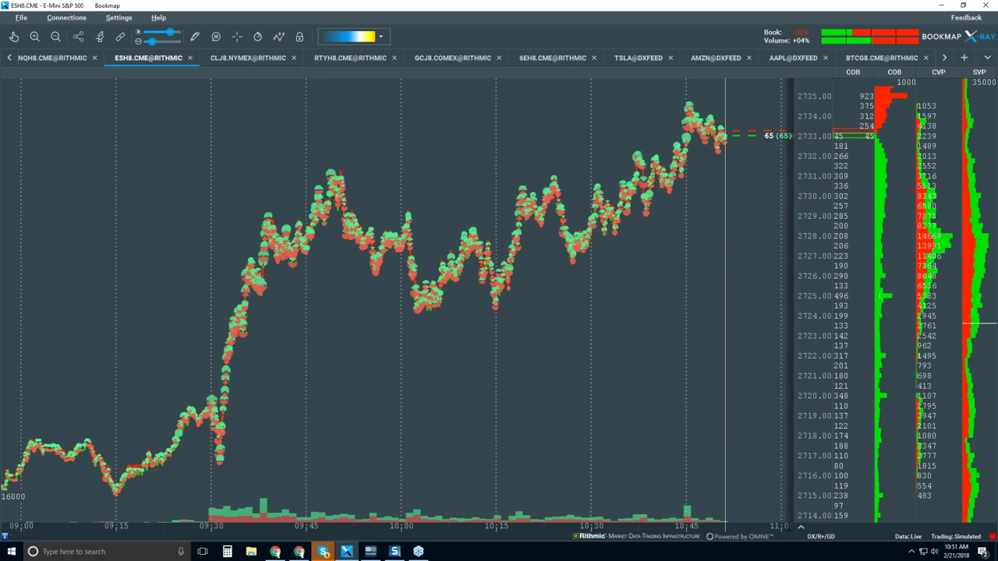
- Zoom the time axis in to roughly 09:45–10:50, showing prices 2724–2735
scroll(696, 216, "up", 1)
scroll(694, 205, "up", 2)
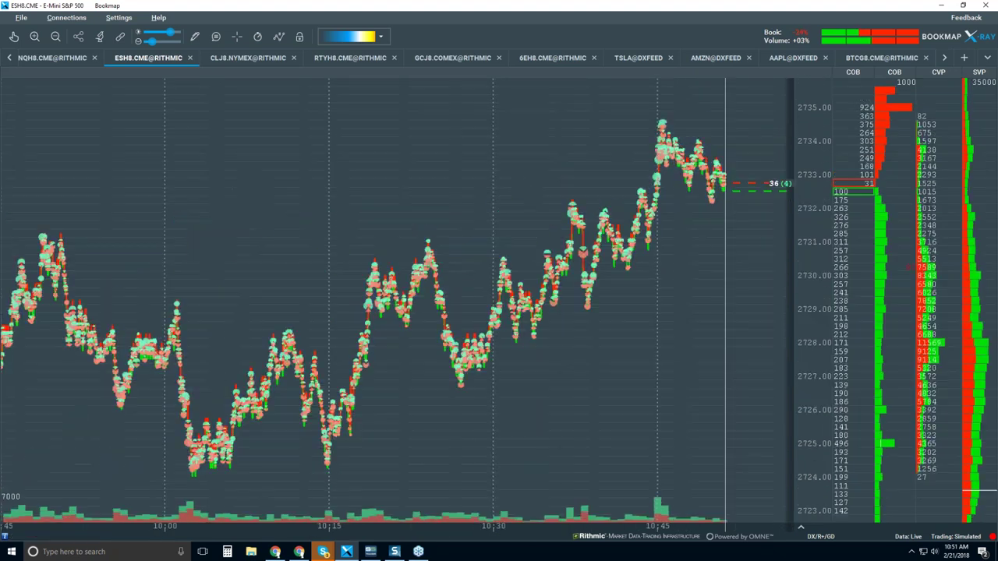
- Zoom in further to about 10:15–10:55 around the 2723–2736 price area
scroll(697, 201, "up", 2)
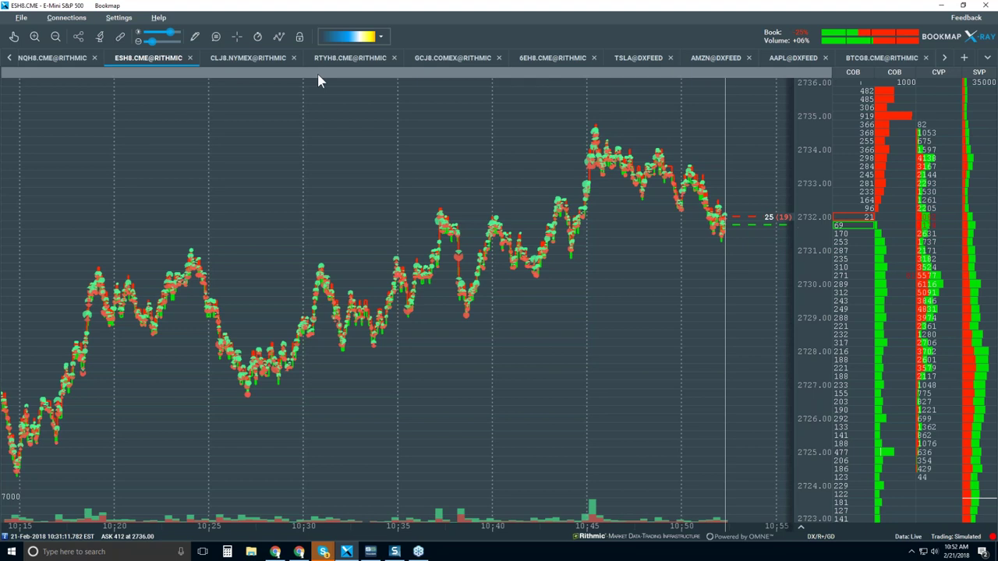
- Enable the Heatmap indicator and zoom the chart to about 10:43–10:54, 2728–2737
left_click(279, 38)
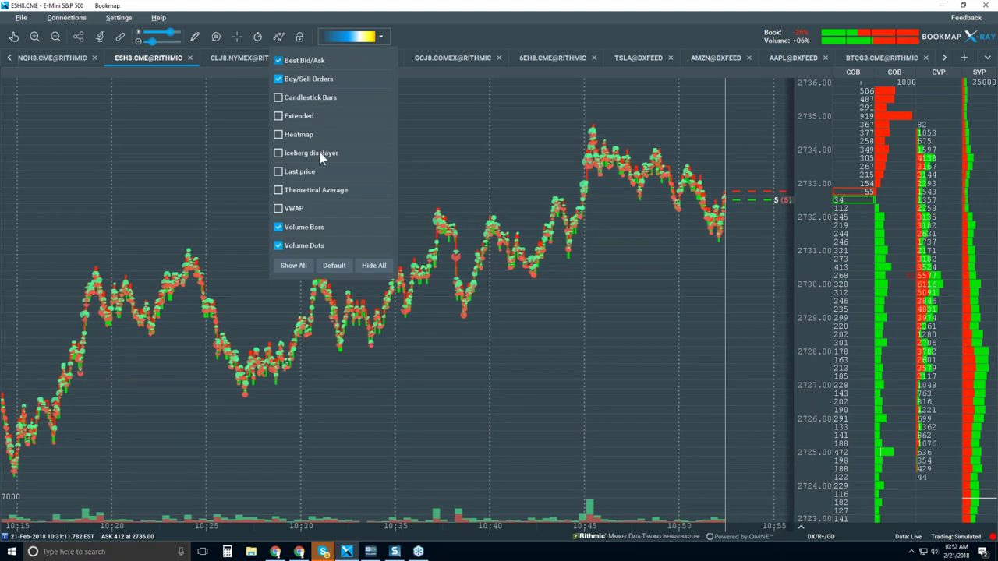
left_click(278, 135)
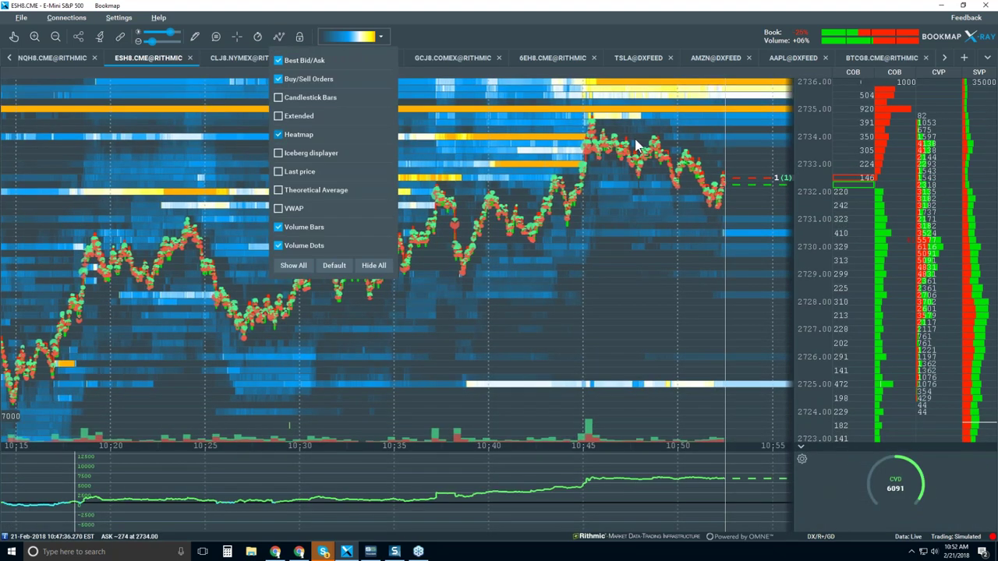
scroll(694, 156, "up", 3)
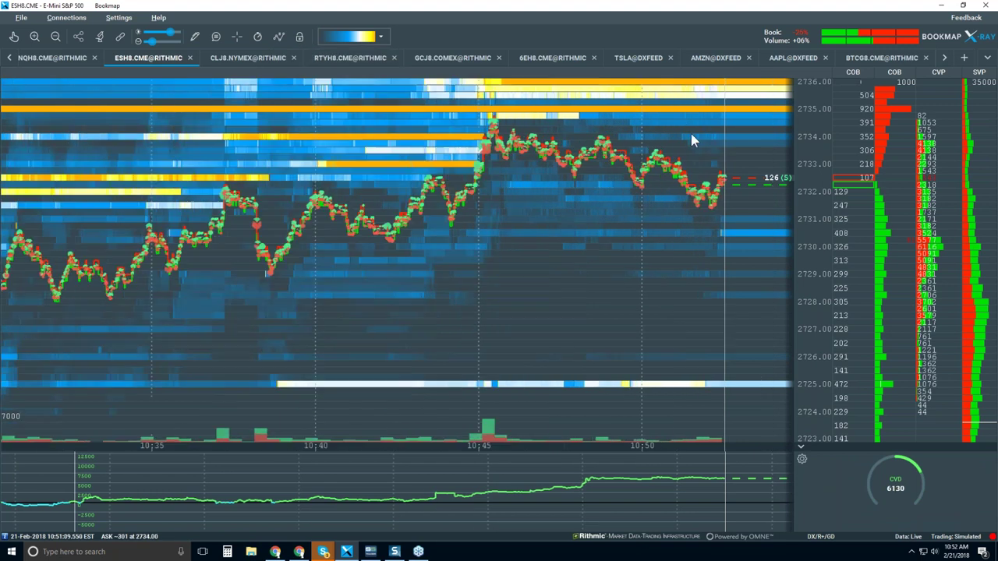
scroll(689, 134, "up", 3)
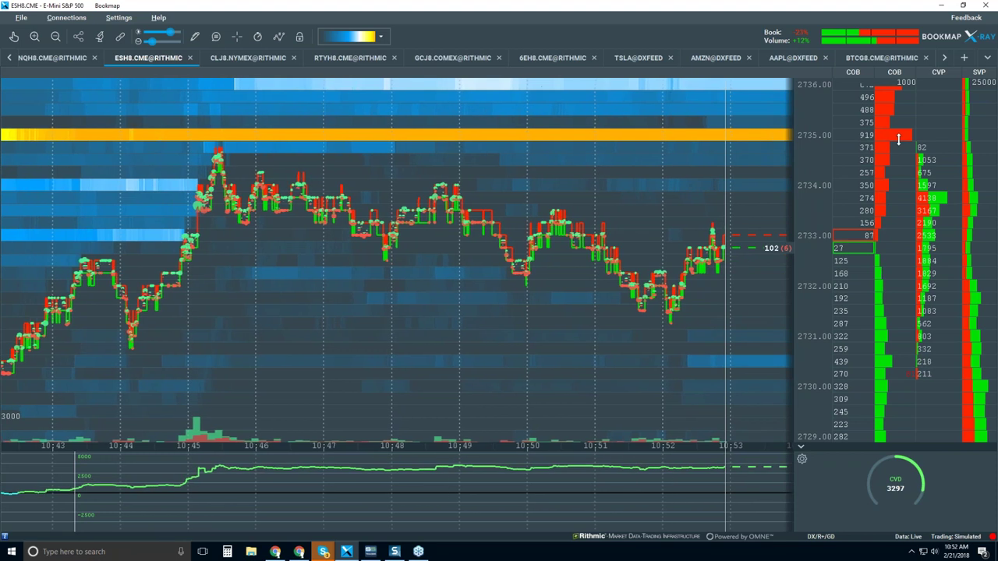
scroll(822, 132, "down", 3)
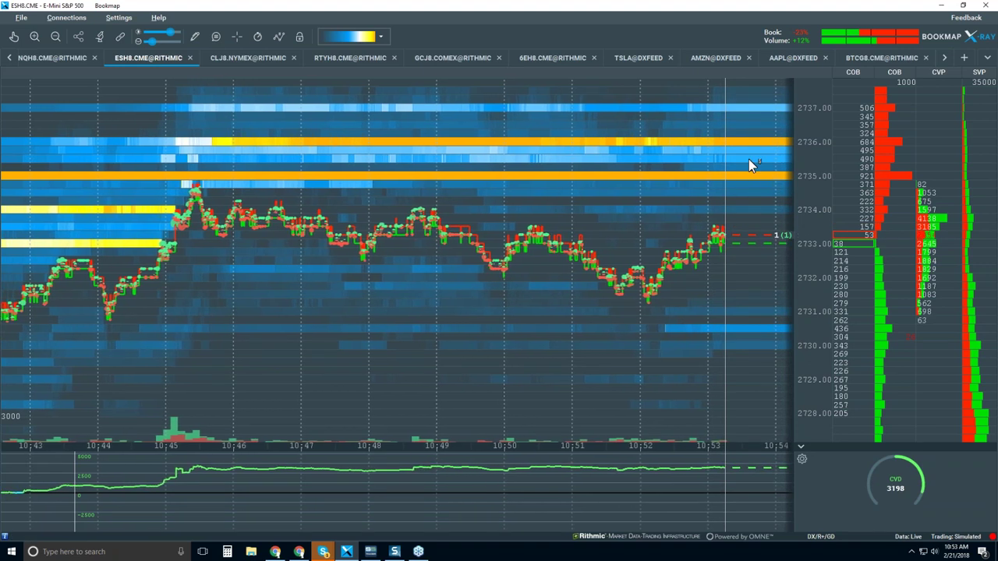
- Stretch the price scale and zoom to roughly 10:50–10:54:30, prices 2731–2735
left_click_drag(814, 184, 810, 171)
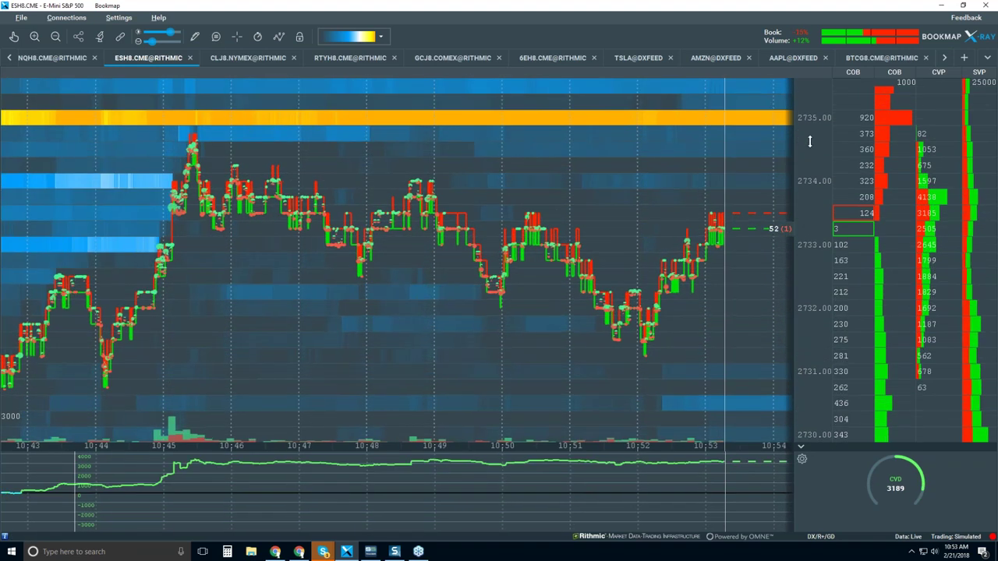
scroll(729, 269, "up", 4)
scroll(728, 270, "up", 2)
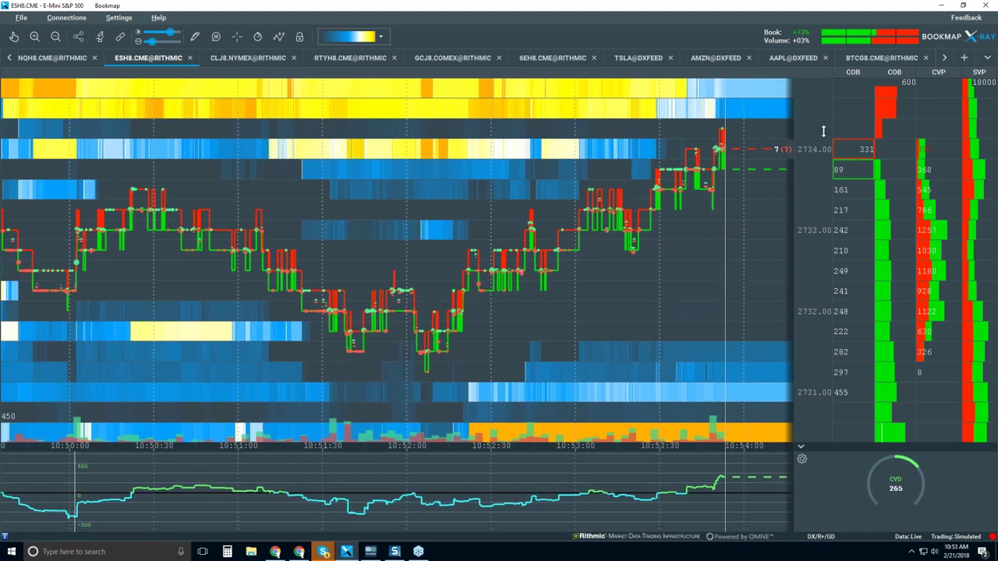
scroll(822, 145, "down", 3)
scroll(821, 145, "up", 3)
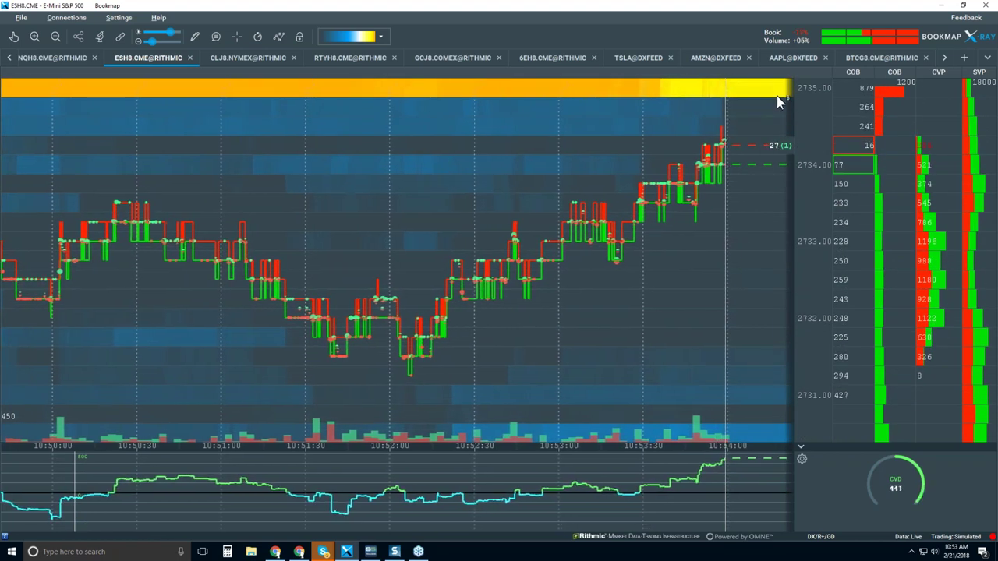
scroll(810, 117, "down", 2)
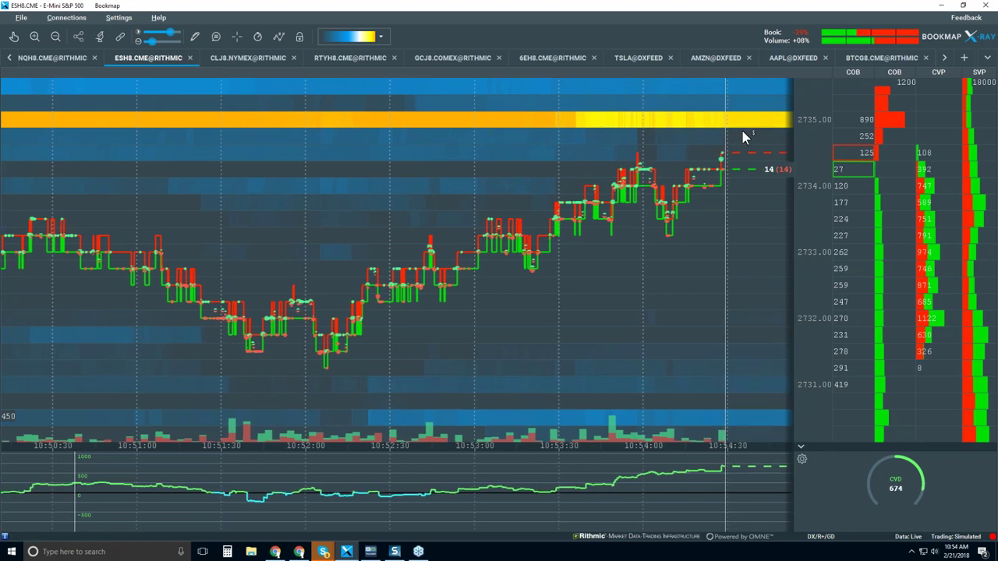
- Rescale prices to about 2730–2736 and ease the time axis out to about 10:56
scroll(821, 154, "down", 2)
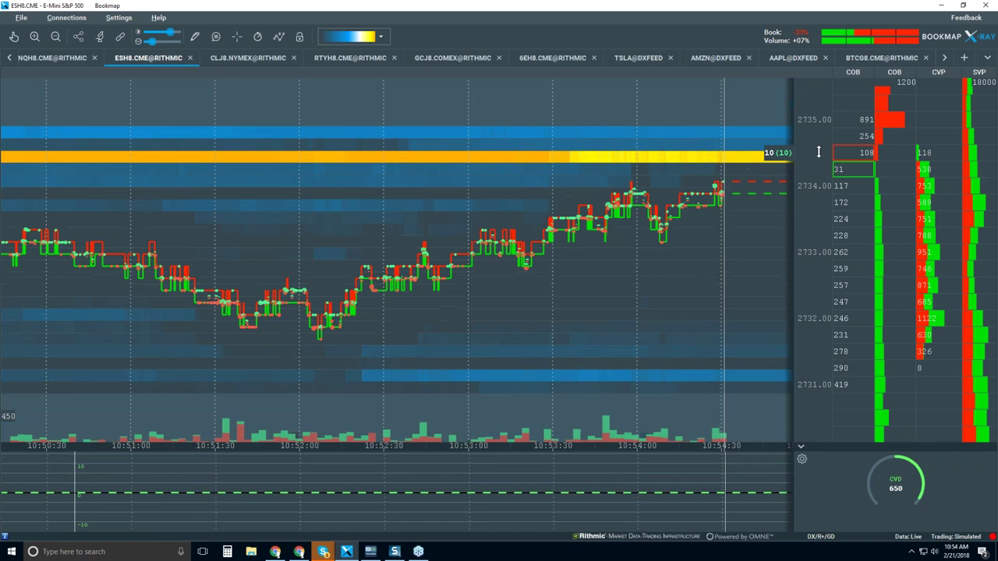
scroll(820, 154, "down", 1)
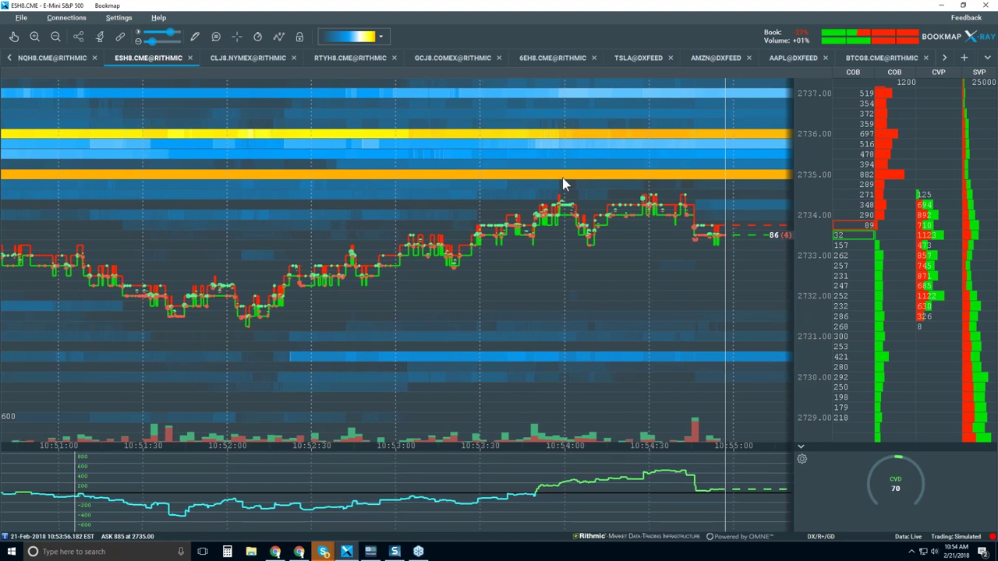
scroll(812, 252, "up", 2)
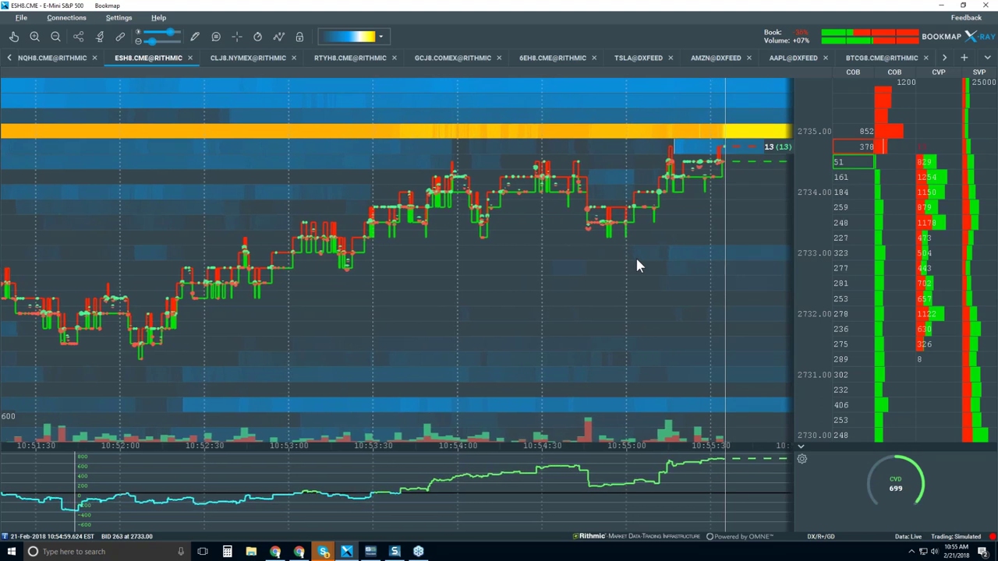
scroll(636, 262, "down", 1)
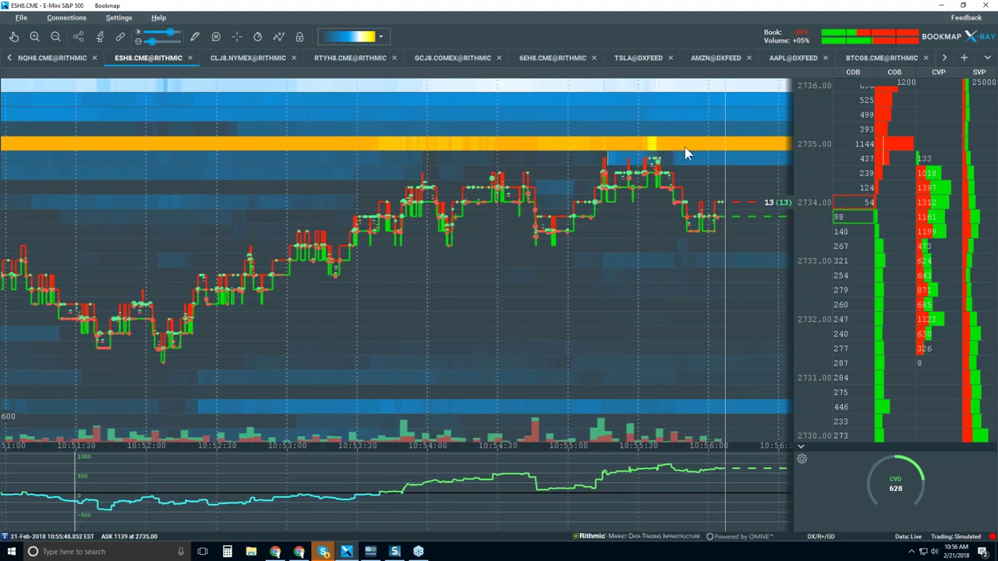
- Enable the crosshair price-and-time readout and compress the time axis to about 10:56:40
left_click(238, 36)
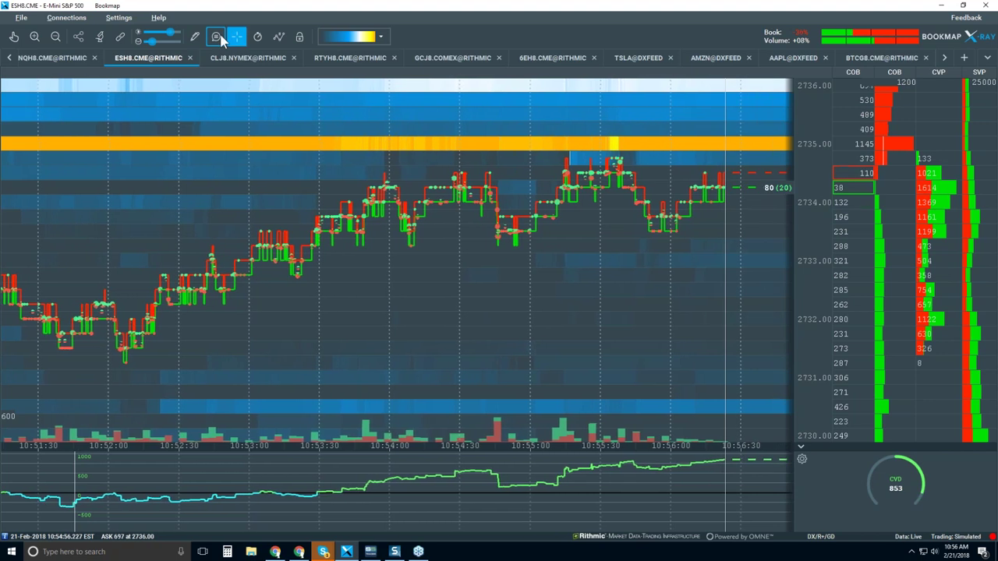
scroll(624, 269, "down", 1)
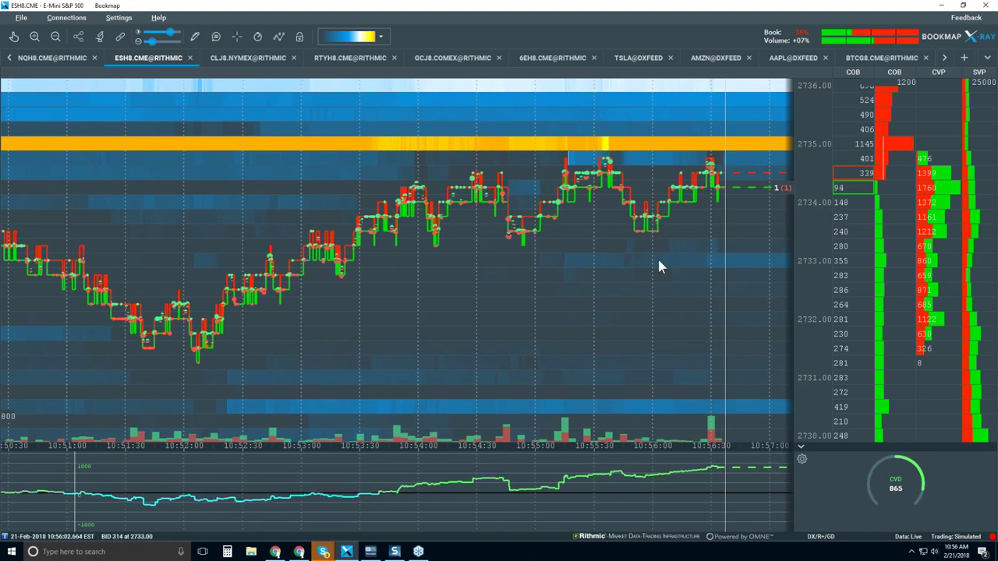
- Zoom in sharply on the 10:56:30 touch of the 2735 resting orders
scroll(659, 266, "down", 4)
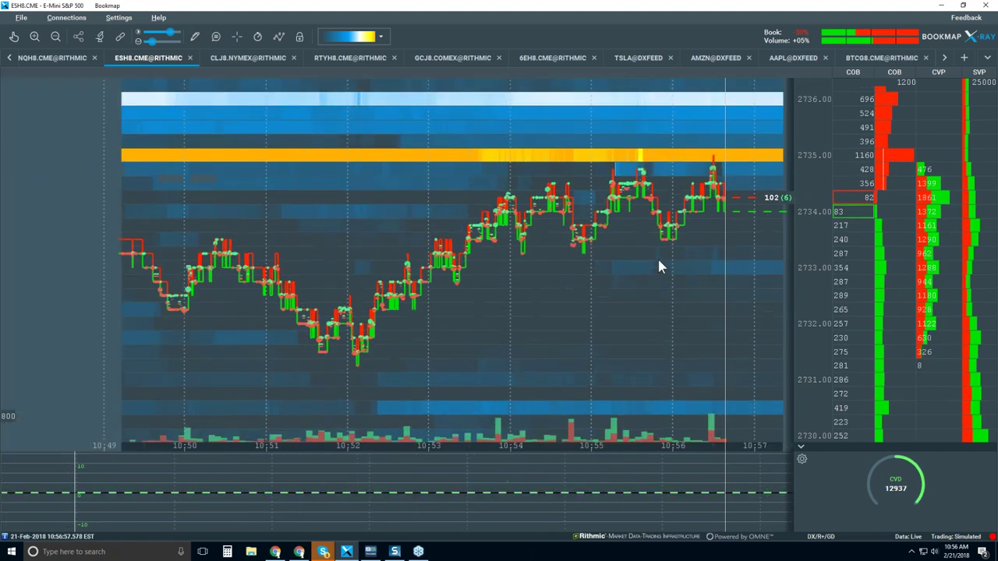
scroll(659, 266, "down", 1)
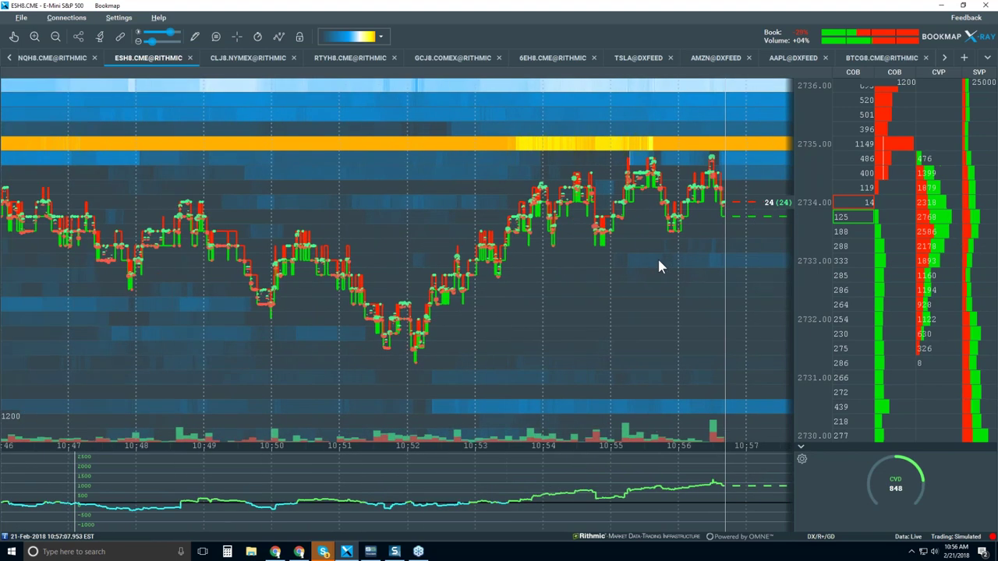
scroll(659, 266, "down", 1)
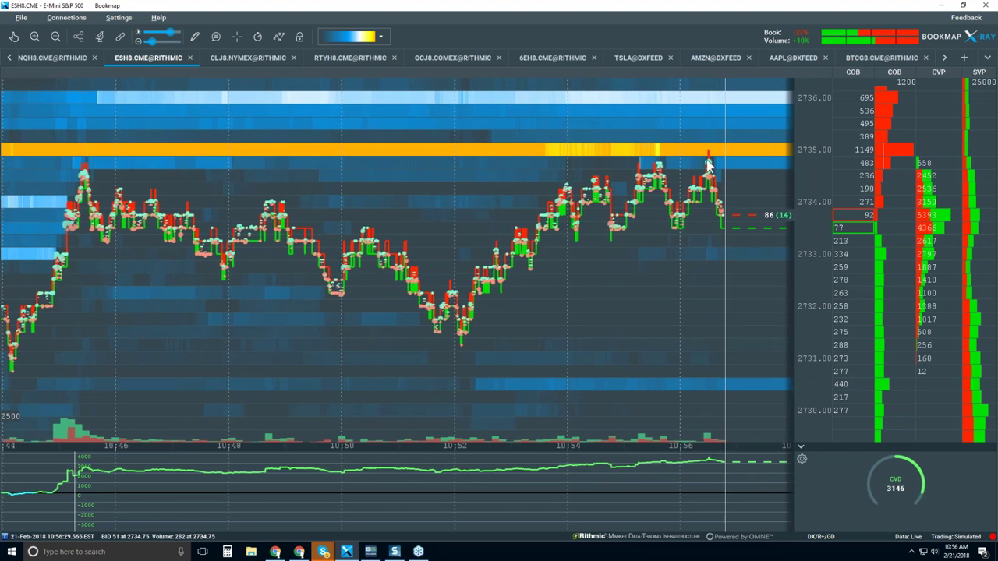
scroll(702, 178, "up", 6)
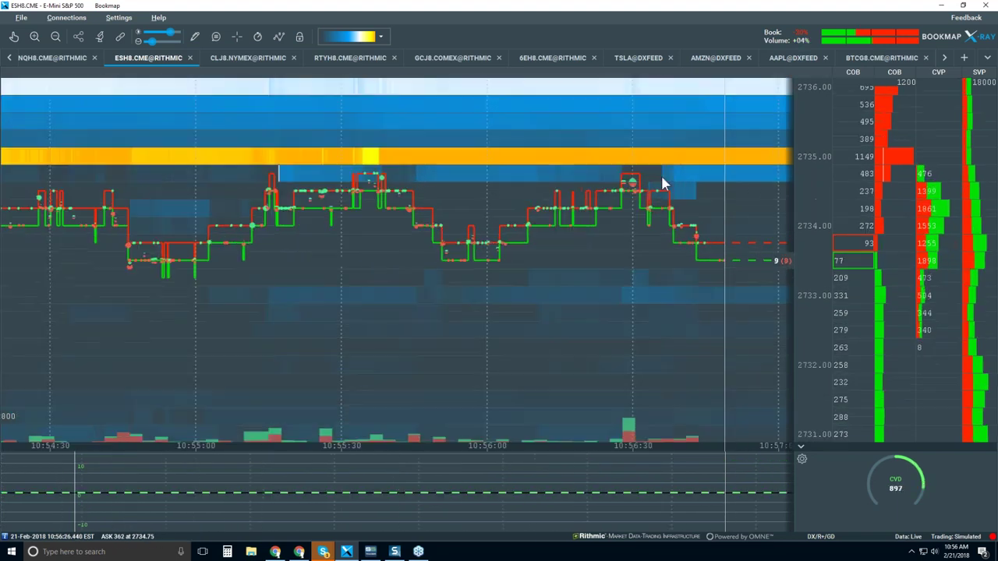
scroll(606, 229, "up", 3)
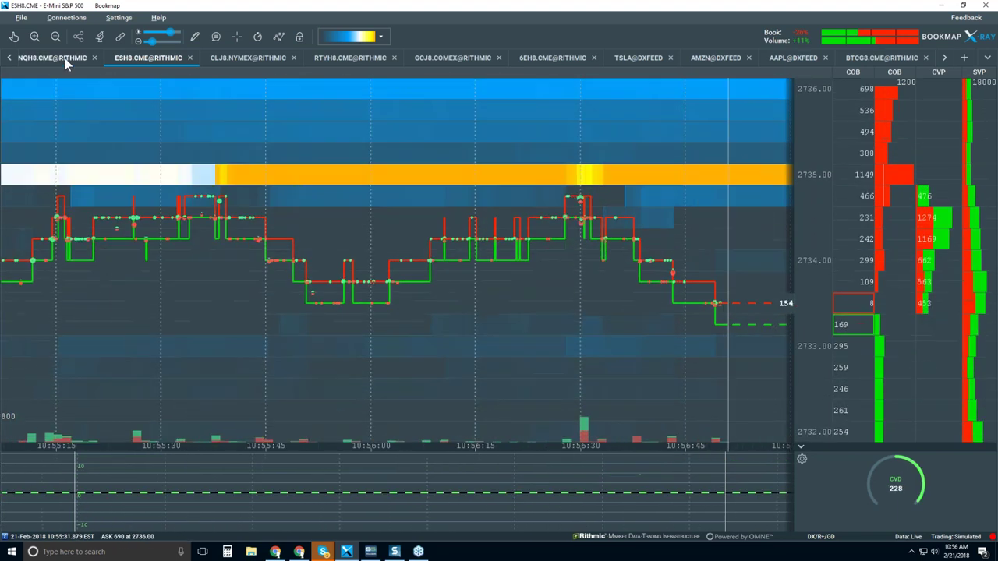
- Switch to the hand tool and zoom back out to about 10:54:15–10:56:55
left_click(13, 39)
scroll(567, 196, "up", 8)
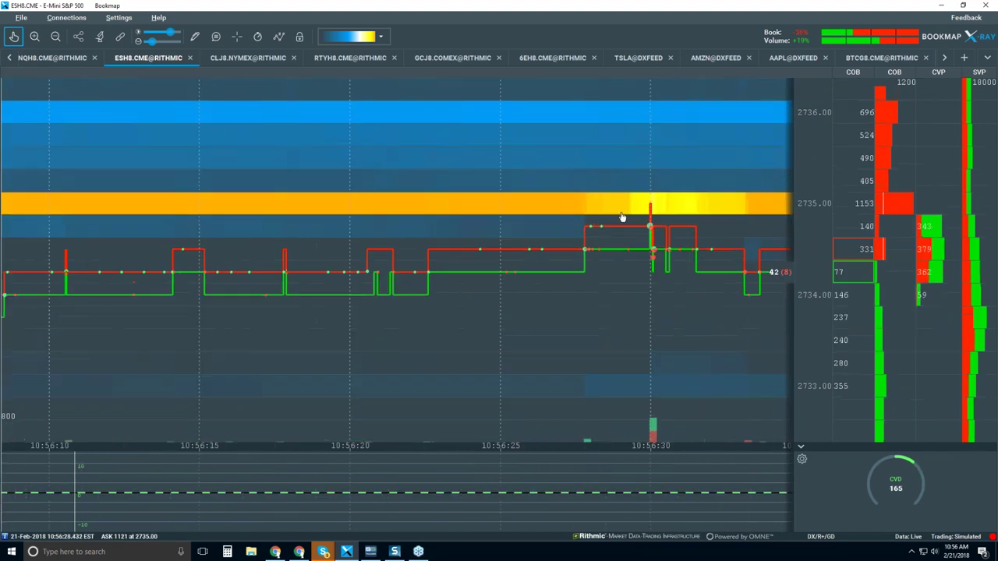
scroll(679, 202, "up", 3)
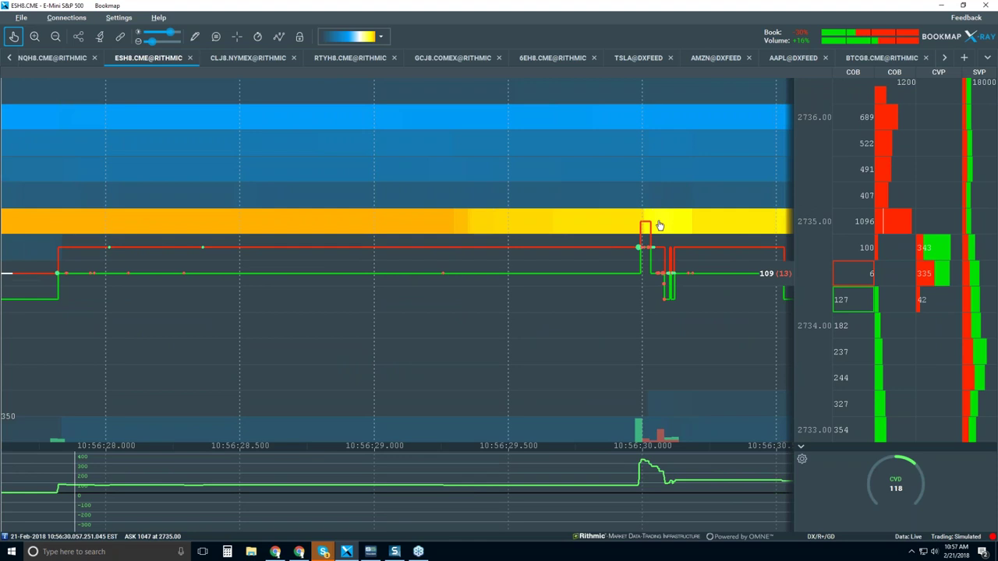
scroll(656, 217, "down", 10)
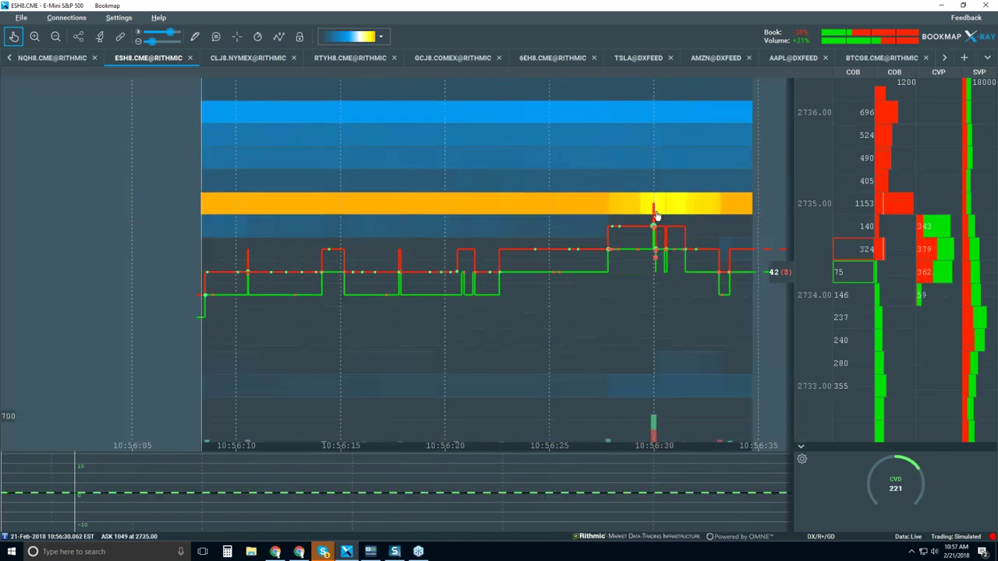
scroll(656, 217, "down", 3)
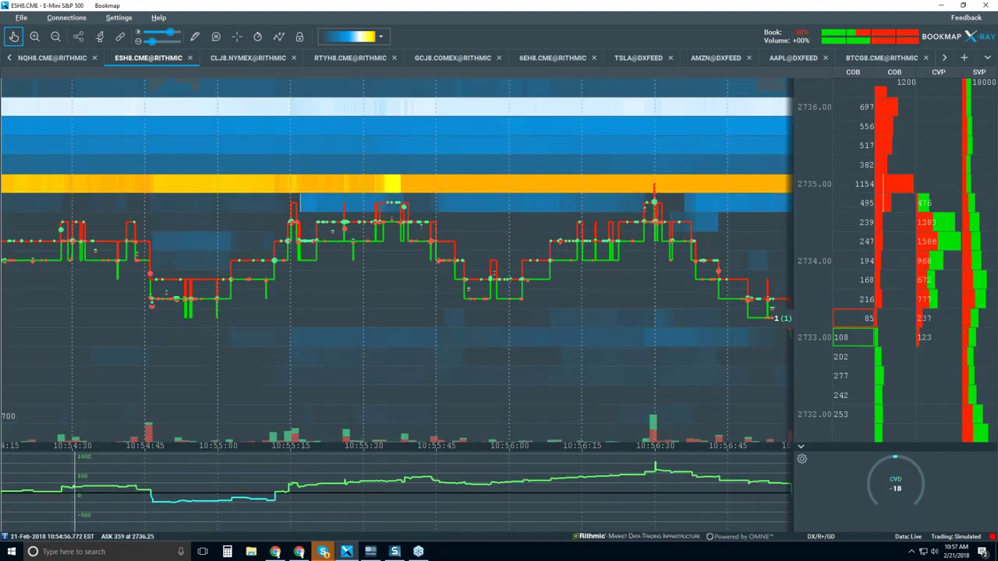
- Zoom the time axis out to about 10:15–11:00, then back in to roughly 10:22–10:58
scroll(655, 312, "down", 2)
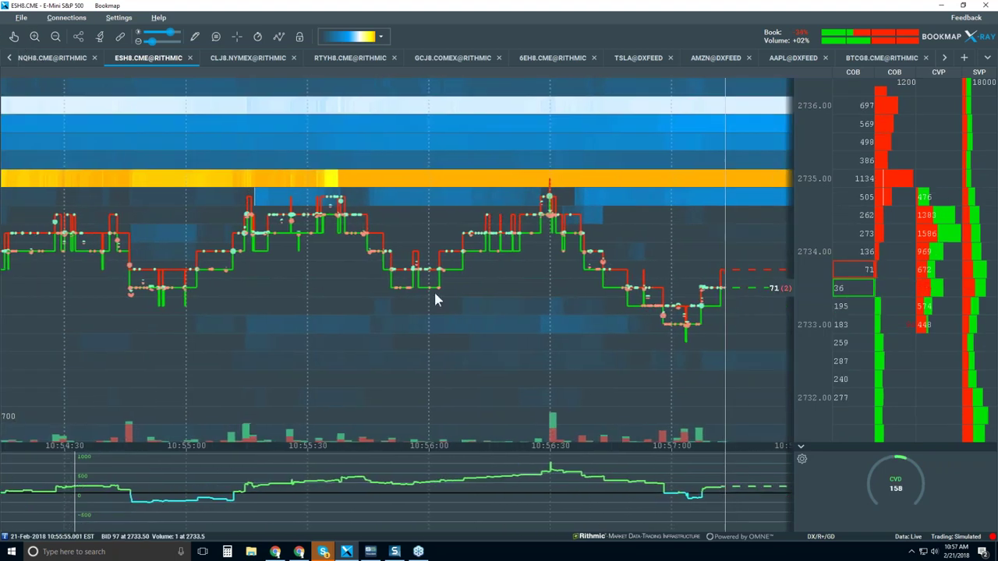
scroll(437, 289, "down", 3)
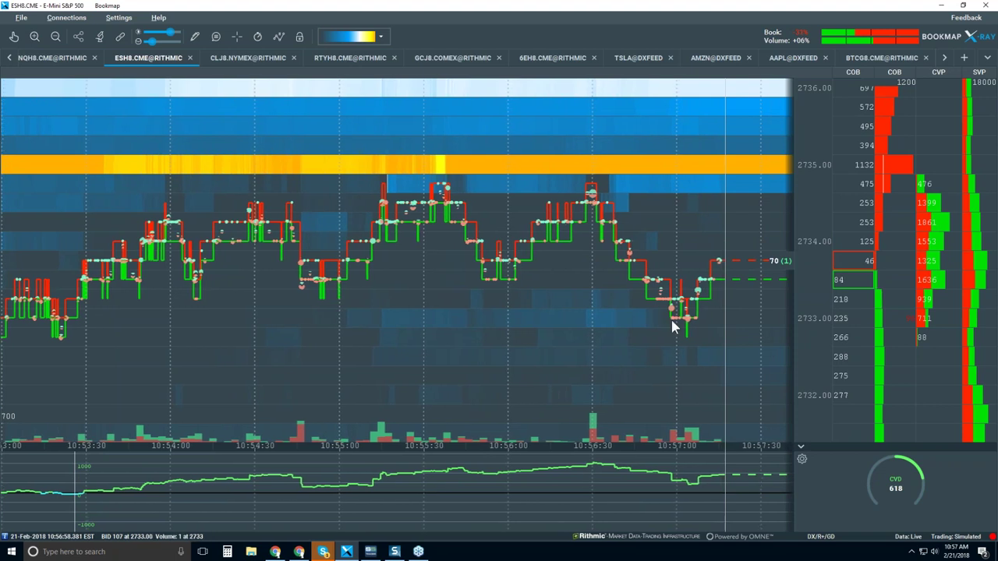
scroll(527, 303, "down", 2)
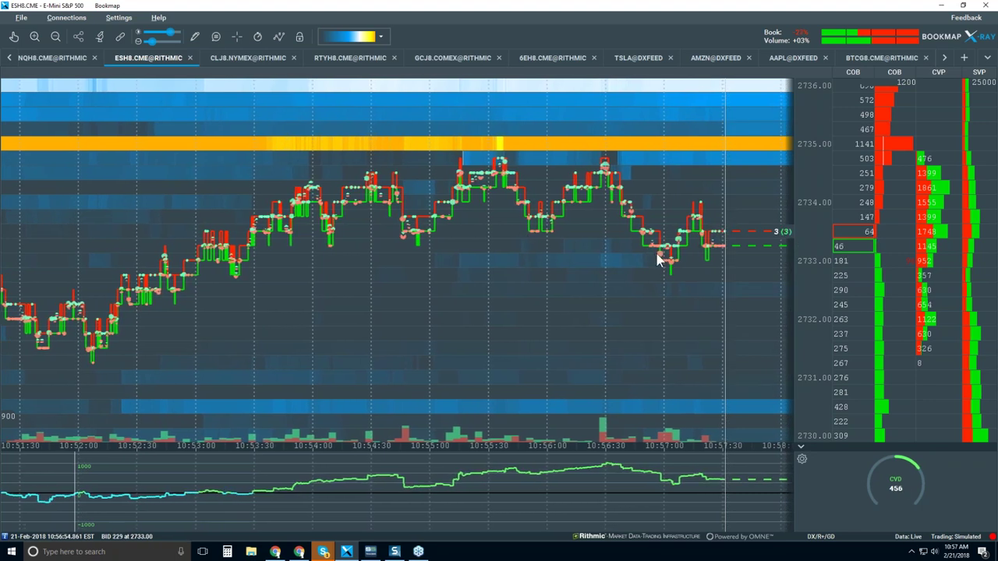
scroll(626, 246, "down", 3)
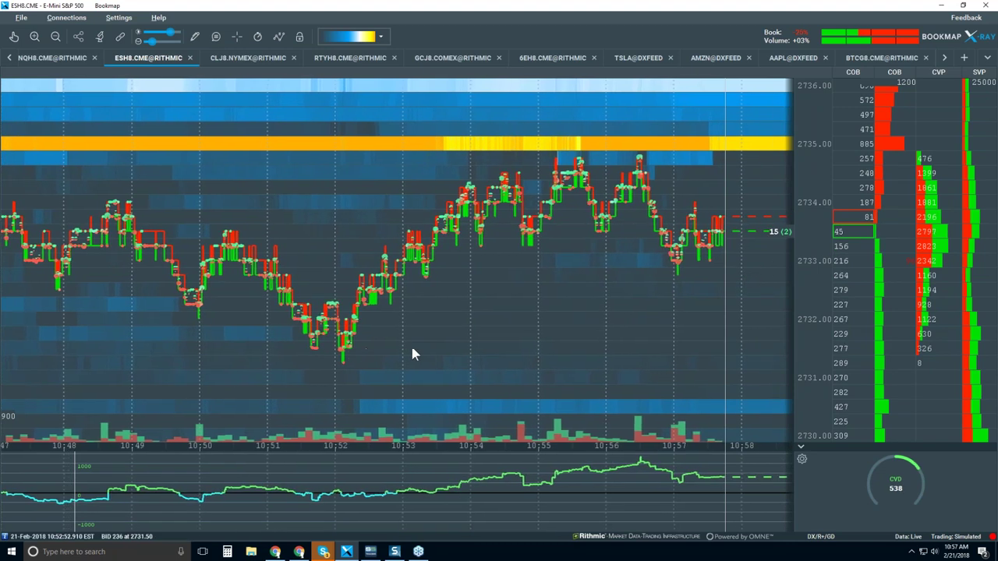
scroll(660, 287, "down", 3)
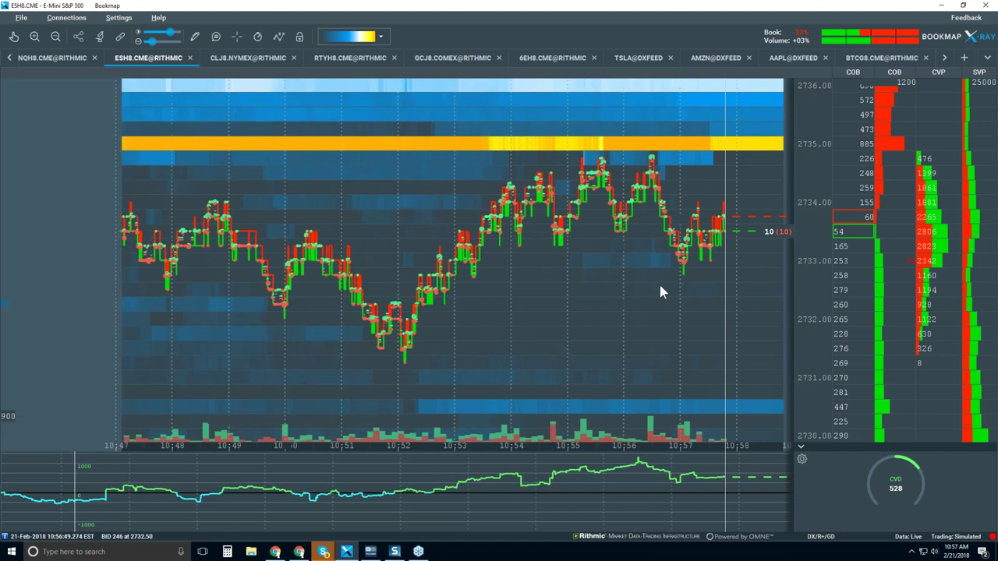
scroll(661, 292, "down", 2)
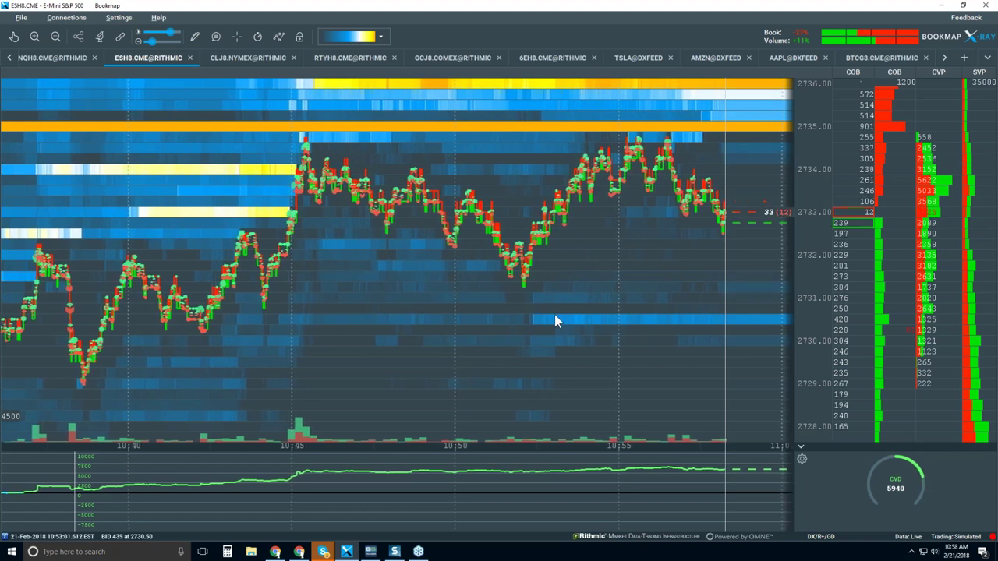
scroll(549, 304, "down", 3)
scroll(550, 308, "down", 3)
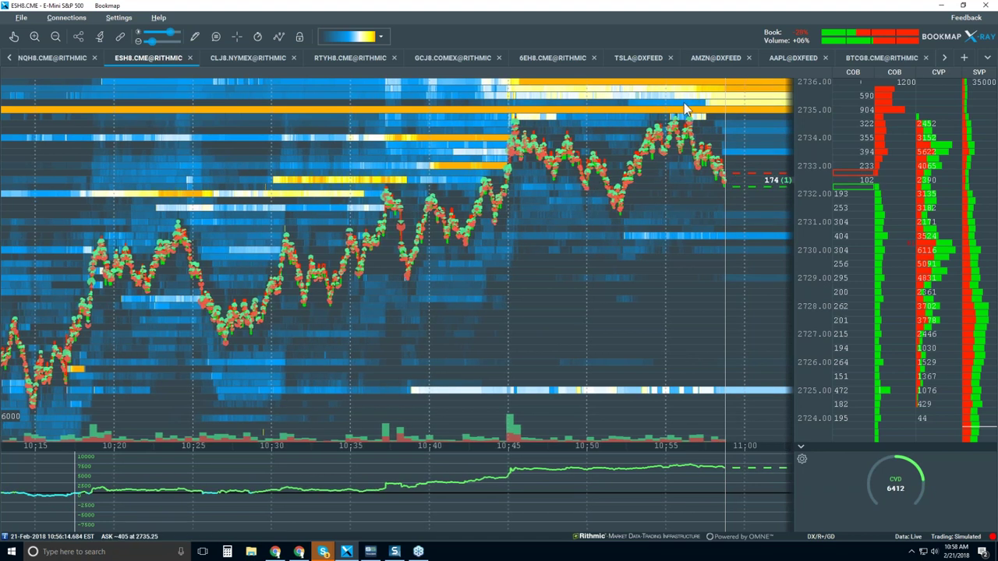
scroll(684, 109, "up", 2)
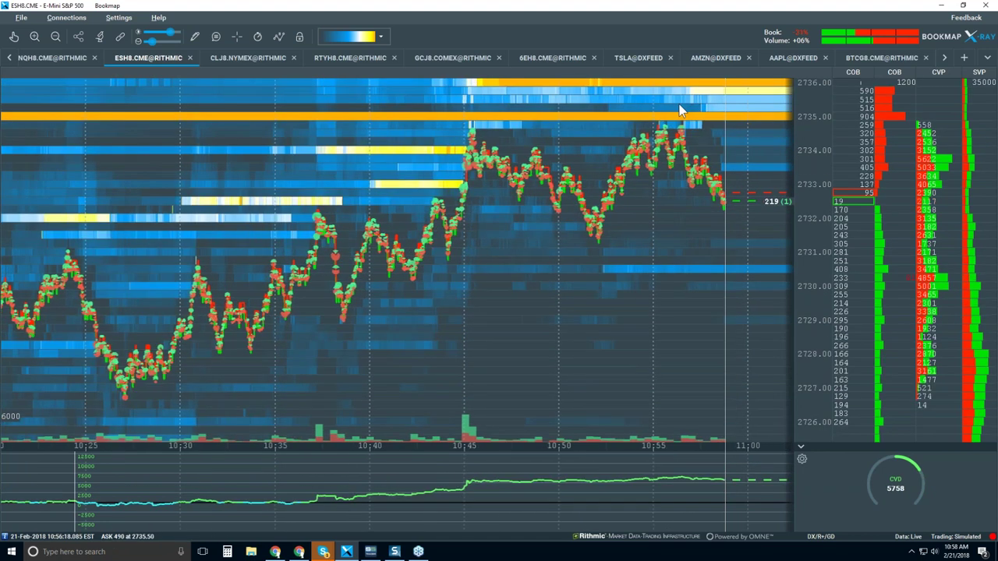